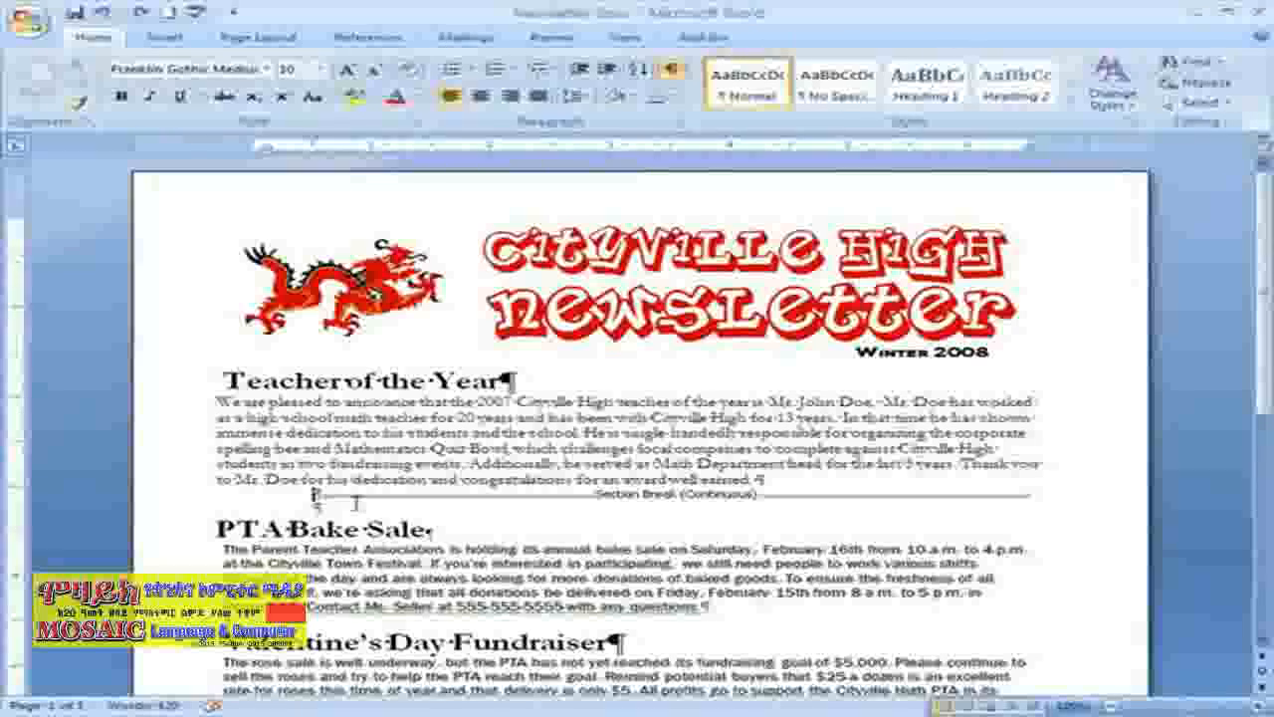
Step: Insert the teacher's photo from the Desktop below the Teacher of the Year article
left_click(167, 40)
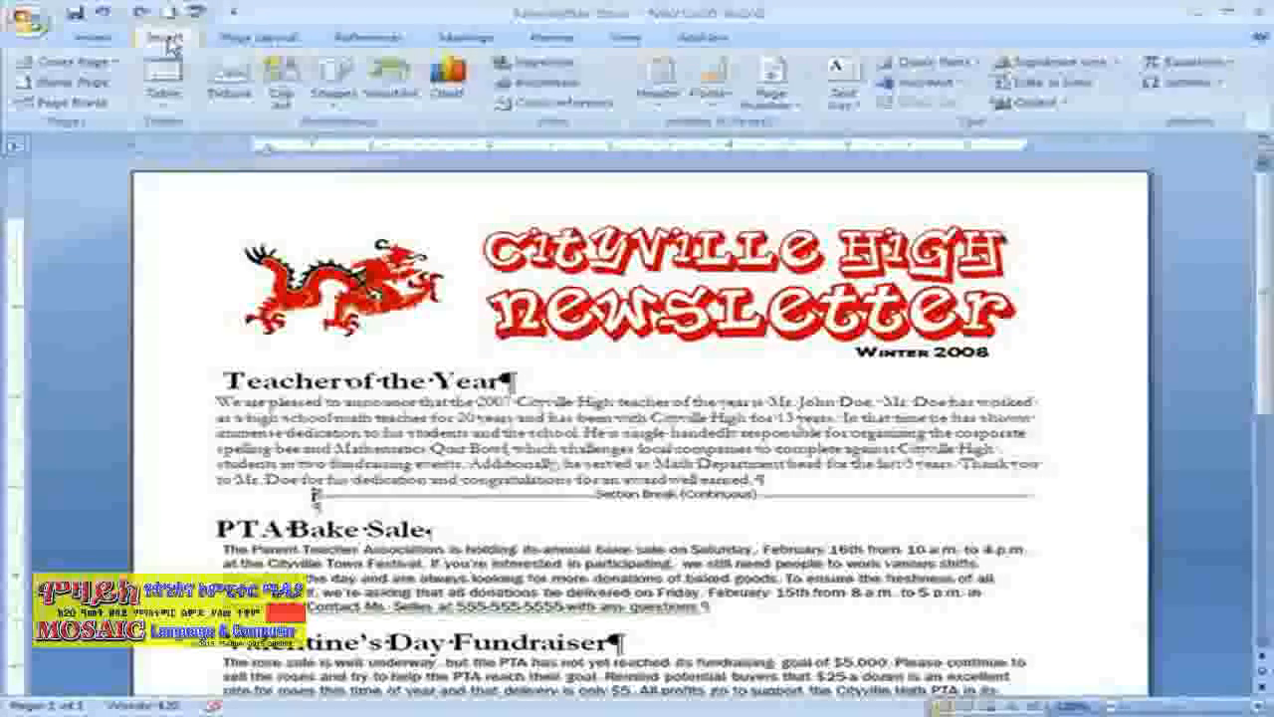
left_click(221, 92)
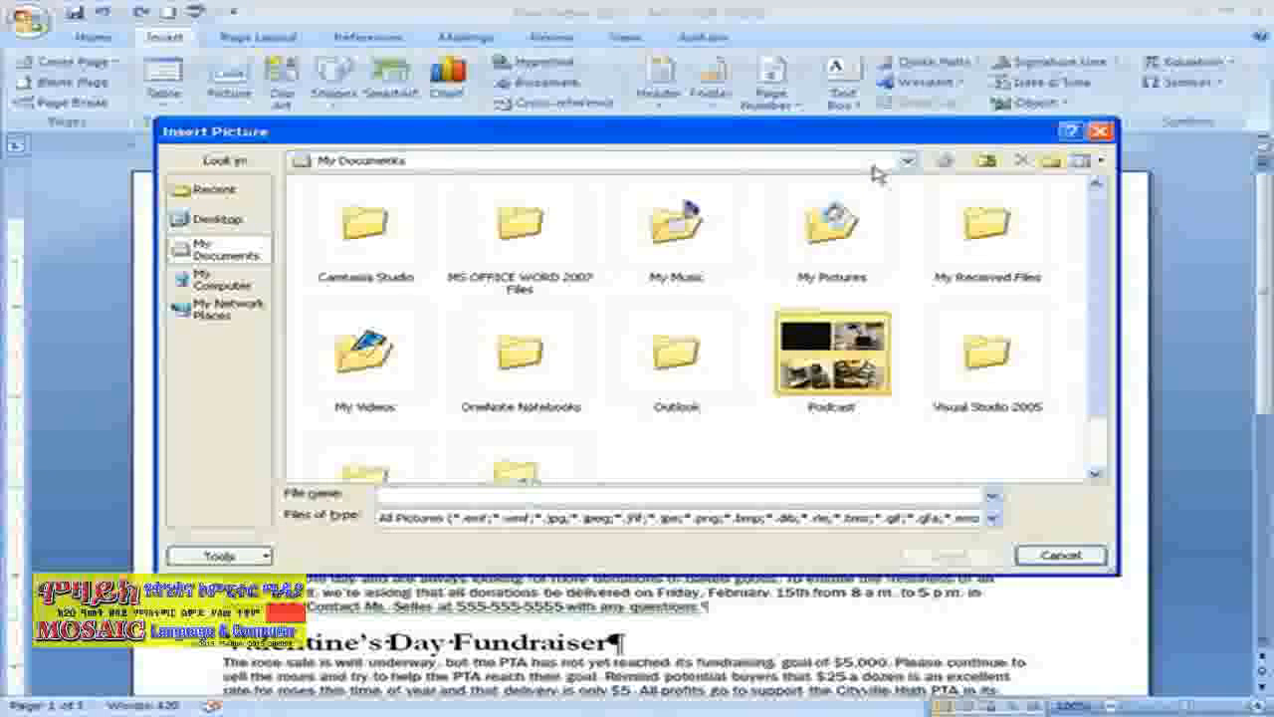
left_click(906, 162)
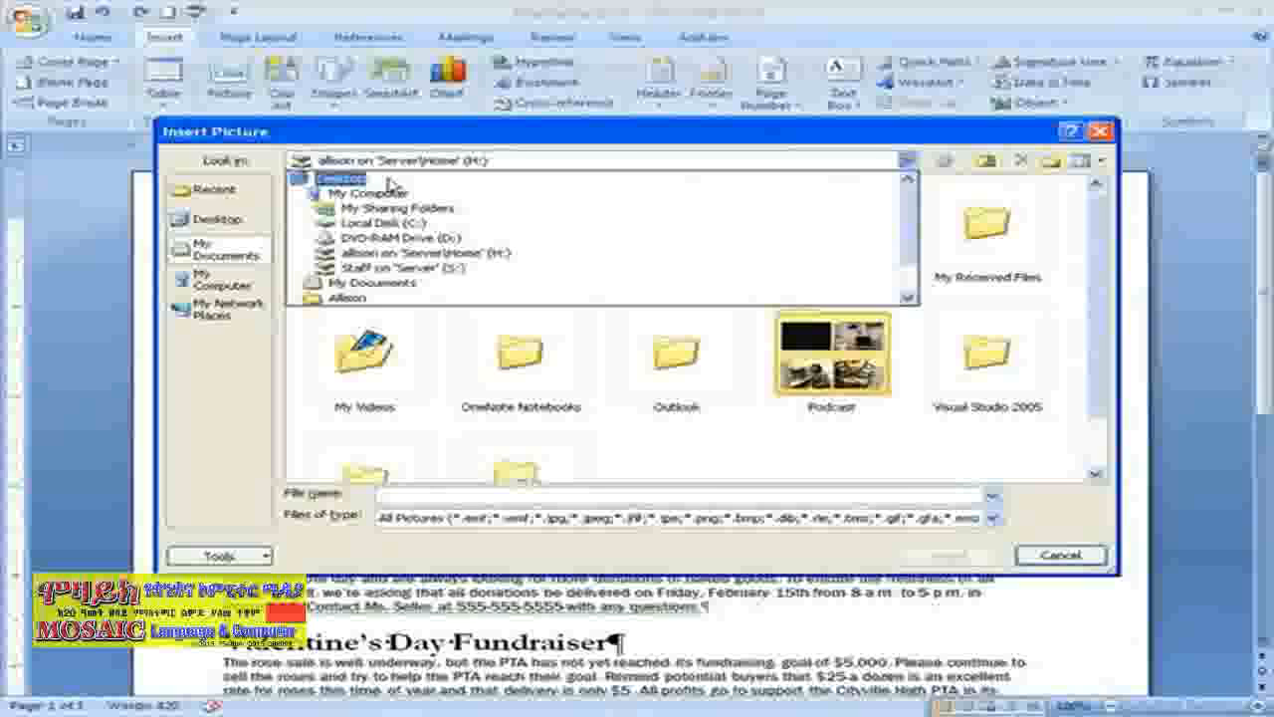
left_click(355, 181)
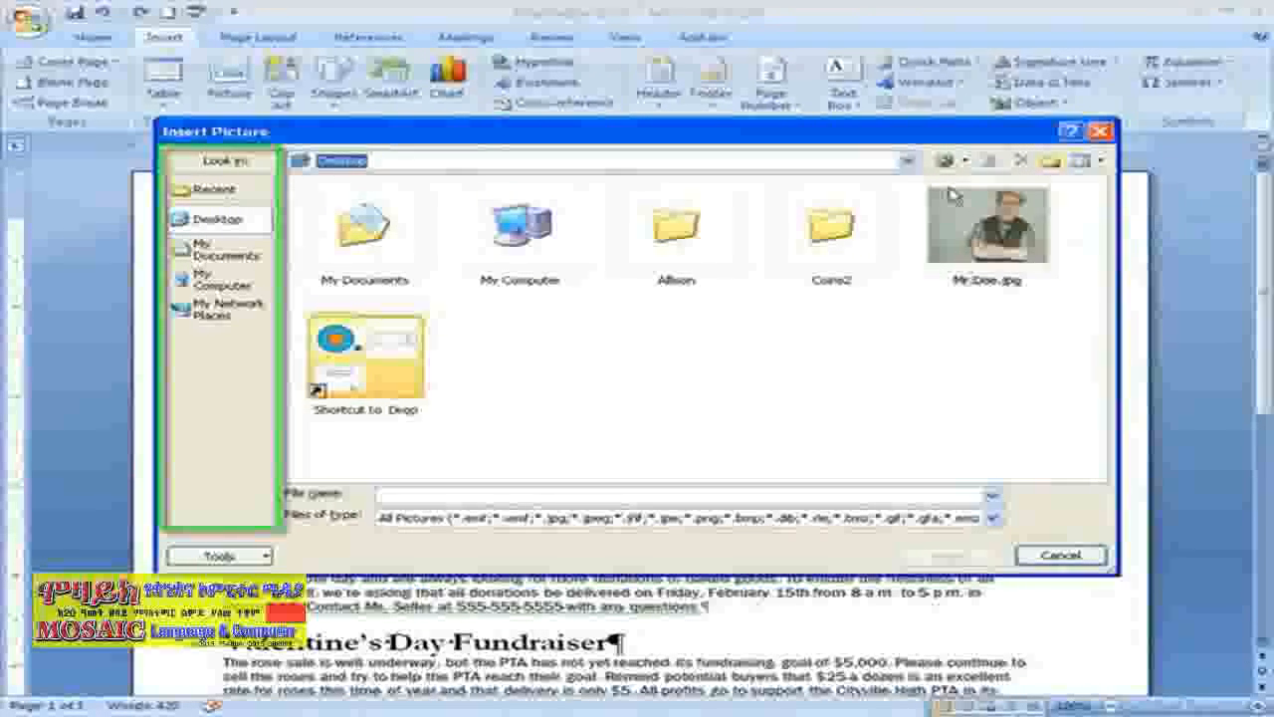
left_click(966, 204)
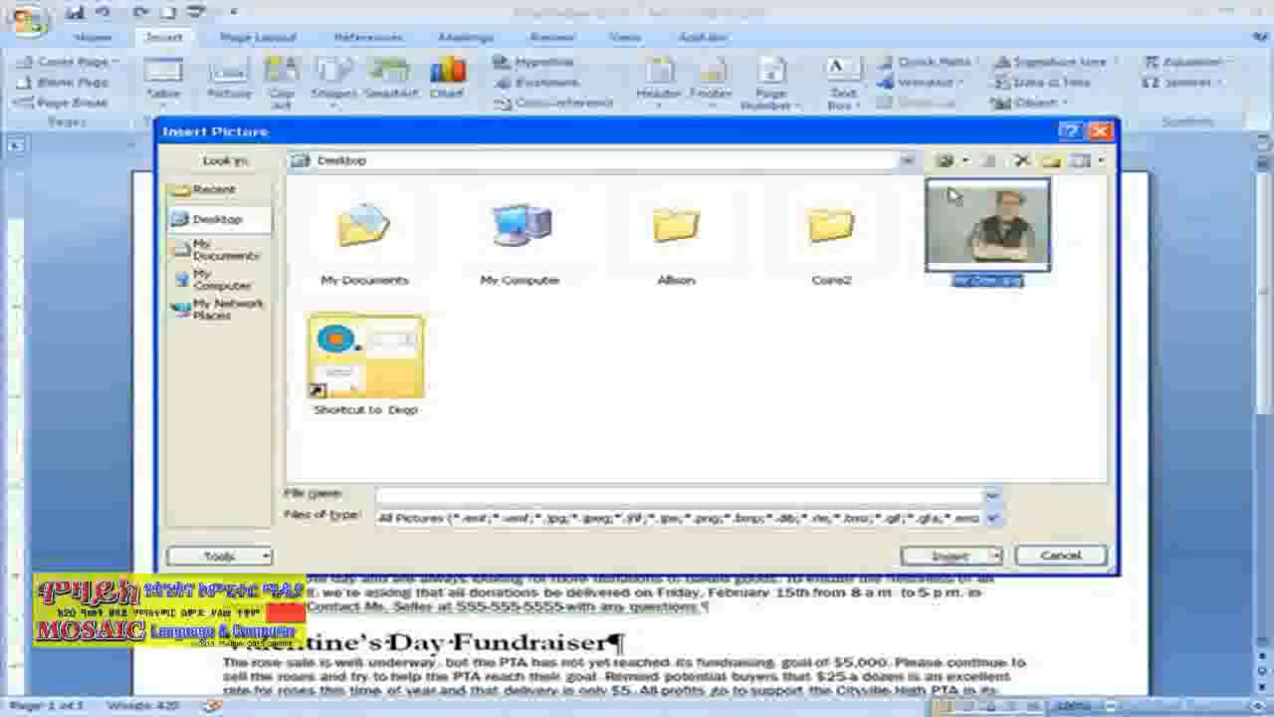
left_click(921, 559)
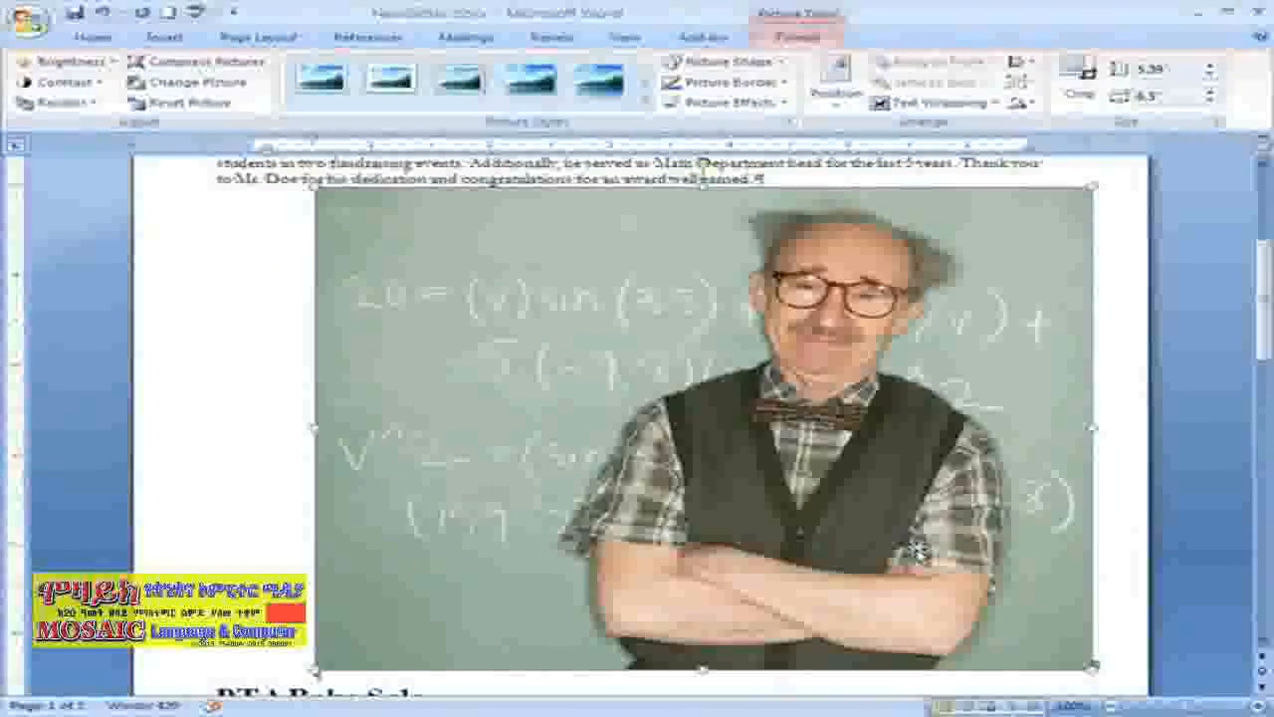
Step: Shrink the inserted teacher photo to about 2.7 inches high by 3.24 inches wide
scroll(918, 554, "down", 1)
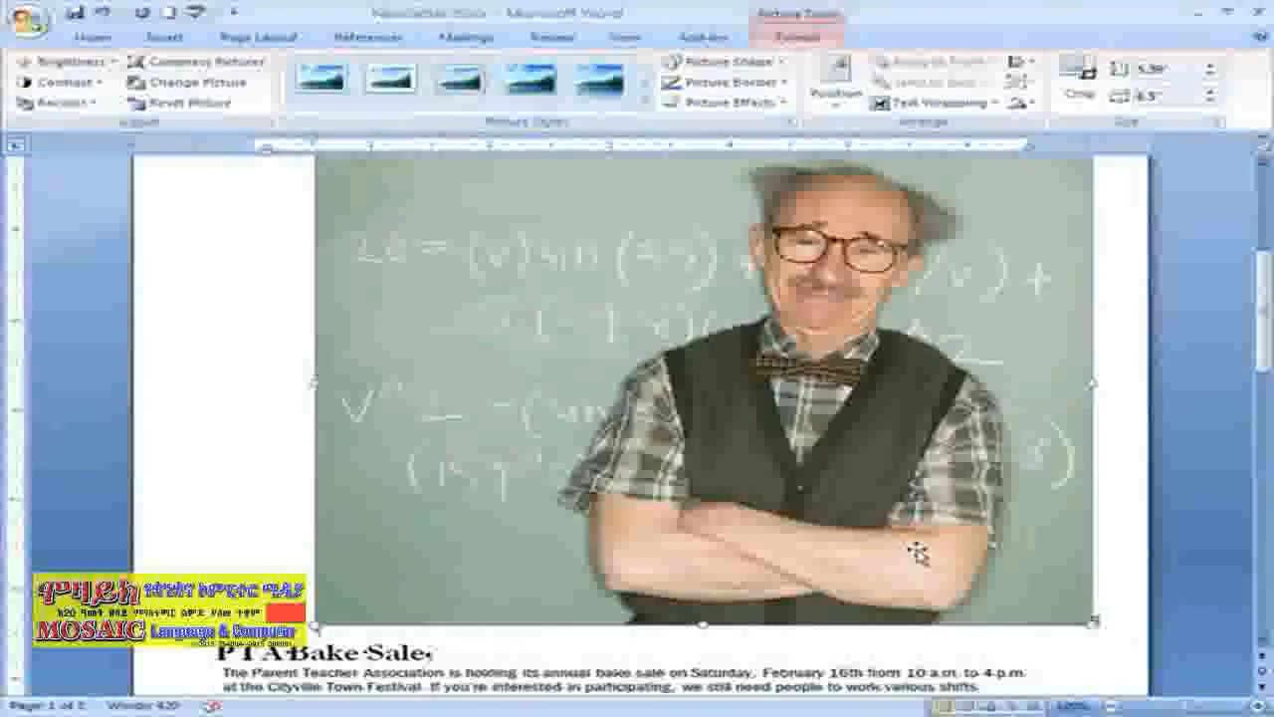
scroll(917, 554, "down", 1)
scroll(916, 552, "up", 1)
scroll(914, 550, "up", 1)
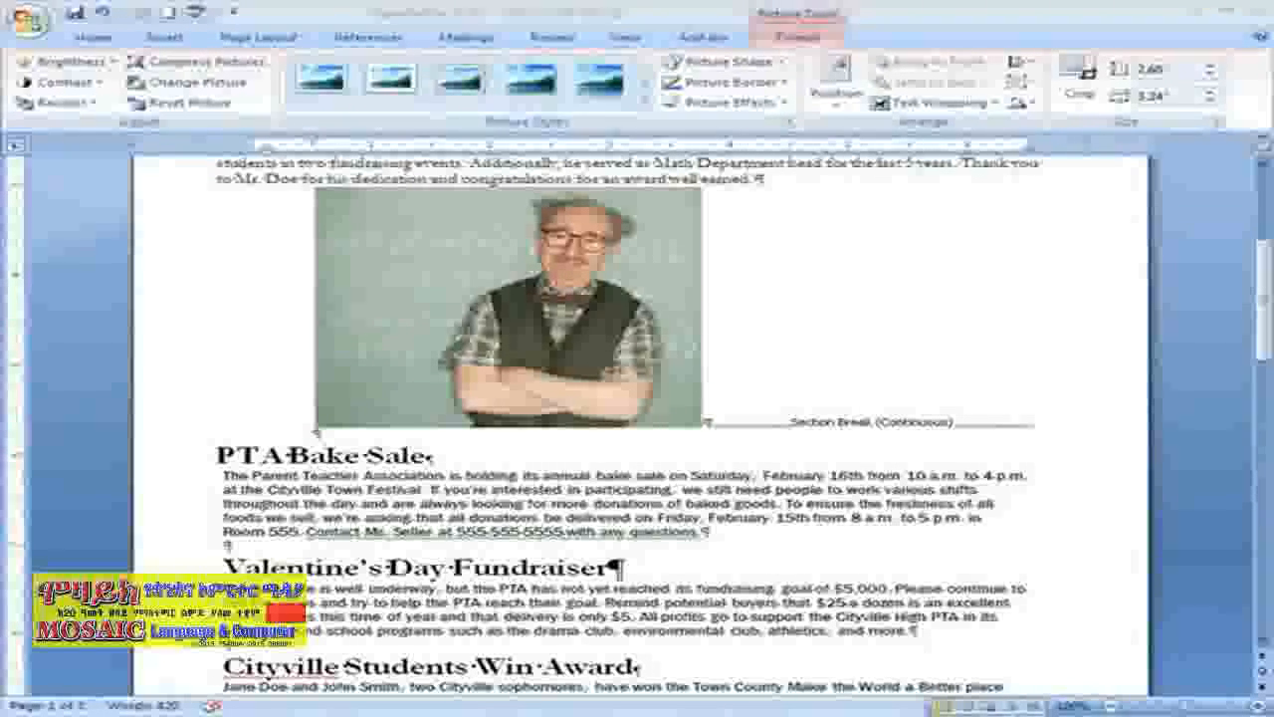
Step: Set the photo's text wrapping to Square and move it right, into the middle of the PTA Bake Sale text
left_click(426, 386)
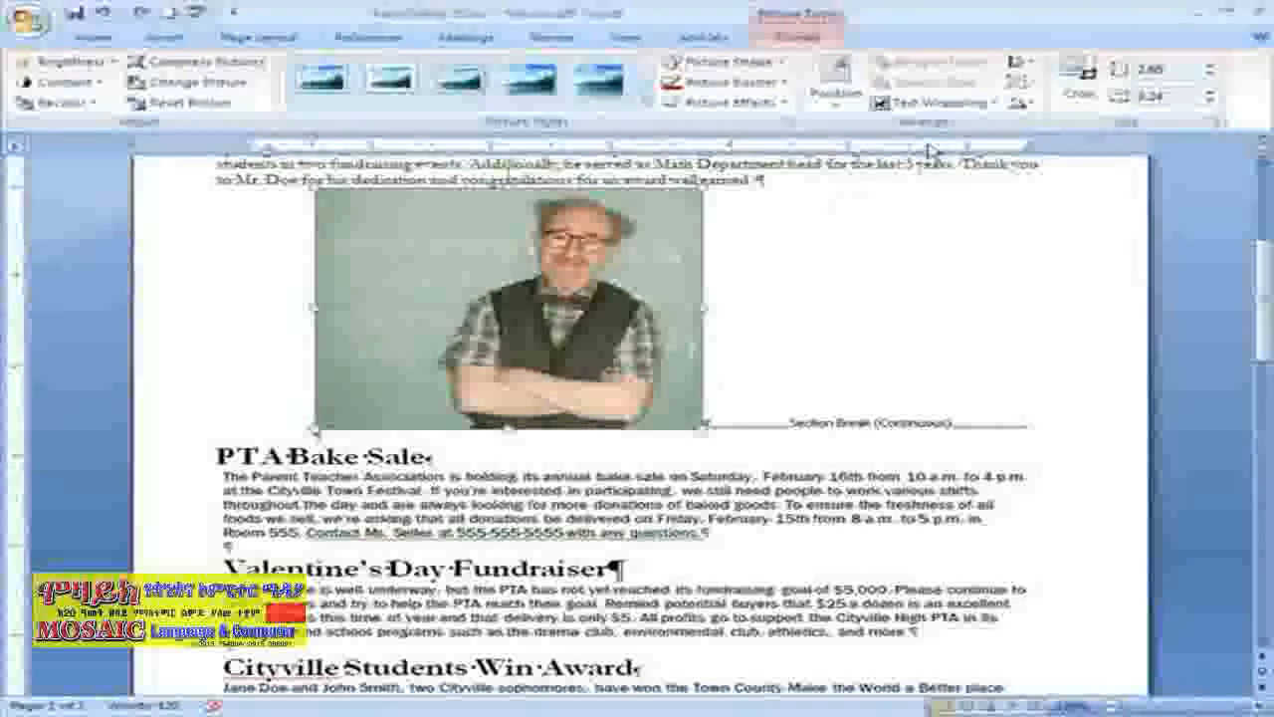
left_click(991, 104)
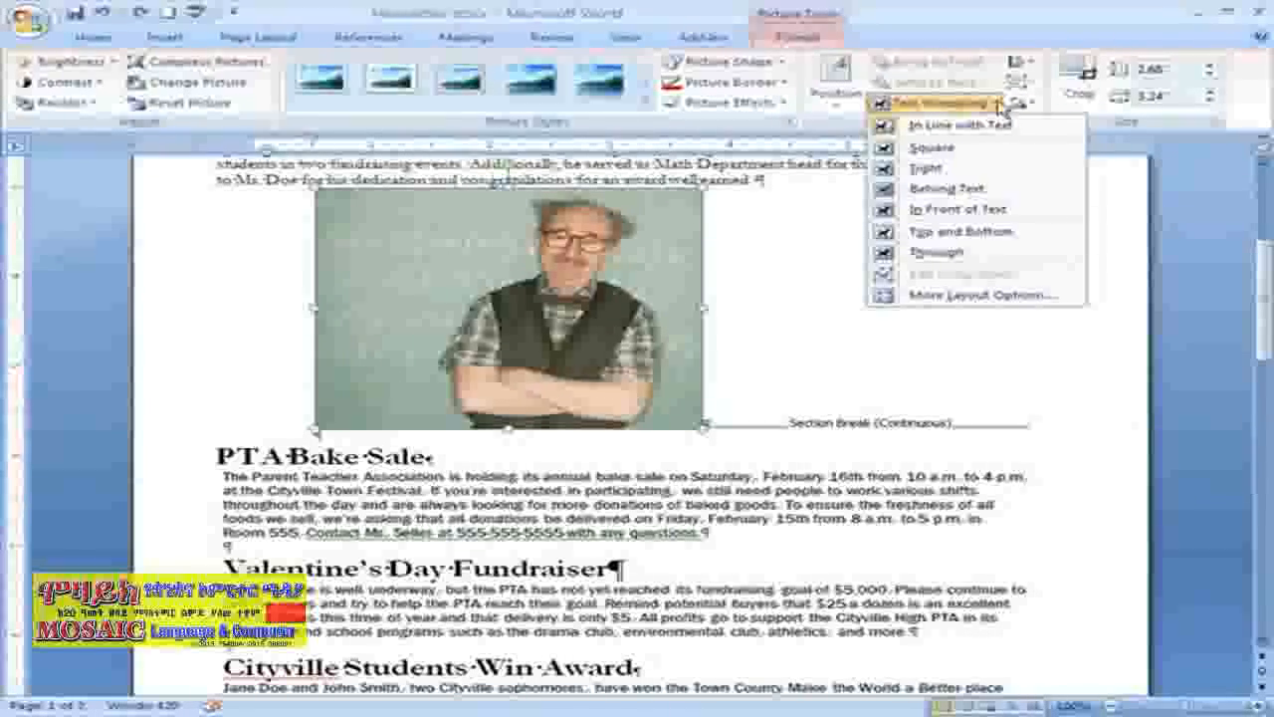
left_click(935, 147)
left_click_drag(642, 264, 772, 292)
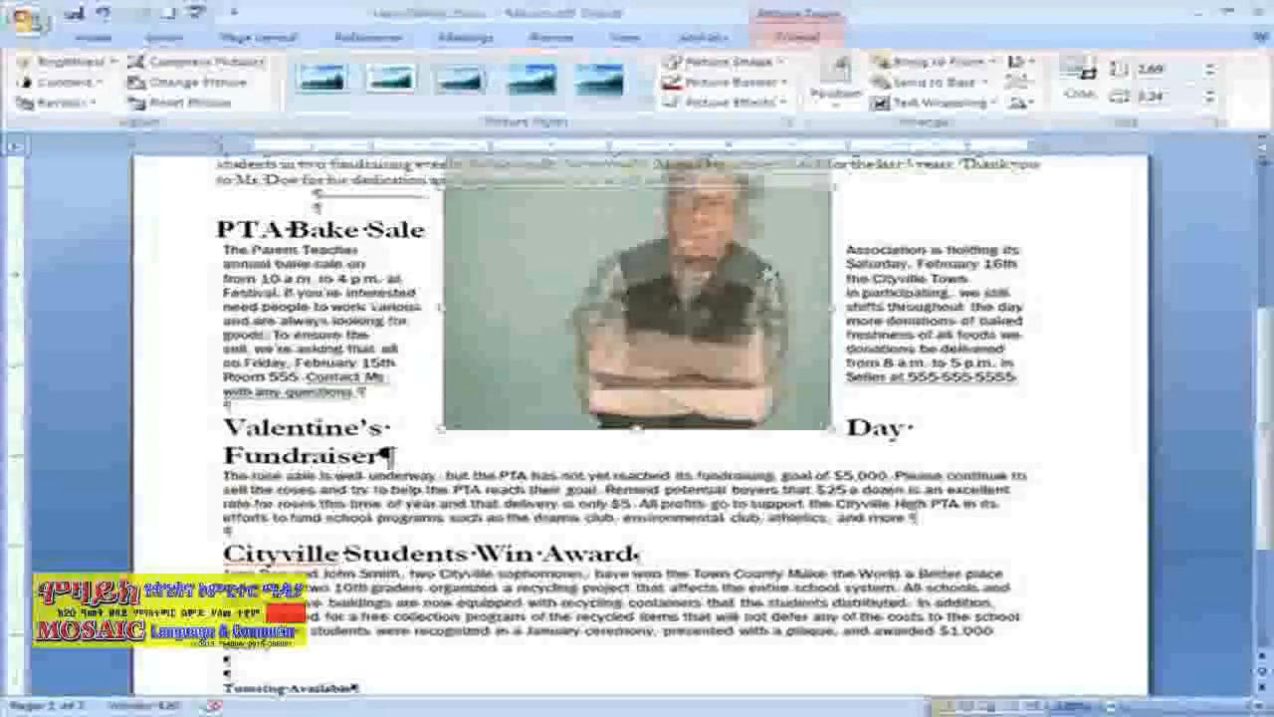
Step: Place the photo behind the text and move it farther toward the right margin
left_click(985, 102)
left_click(1051, 189)
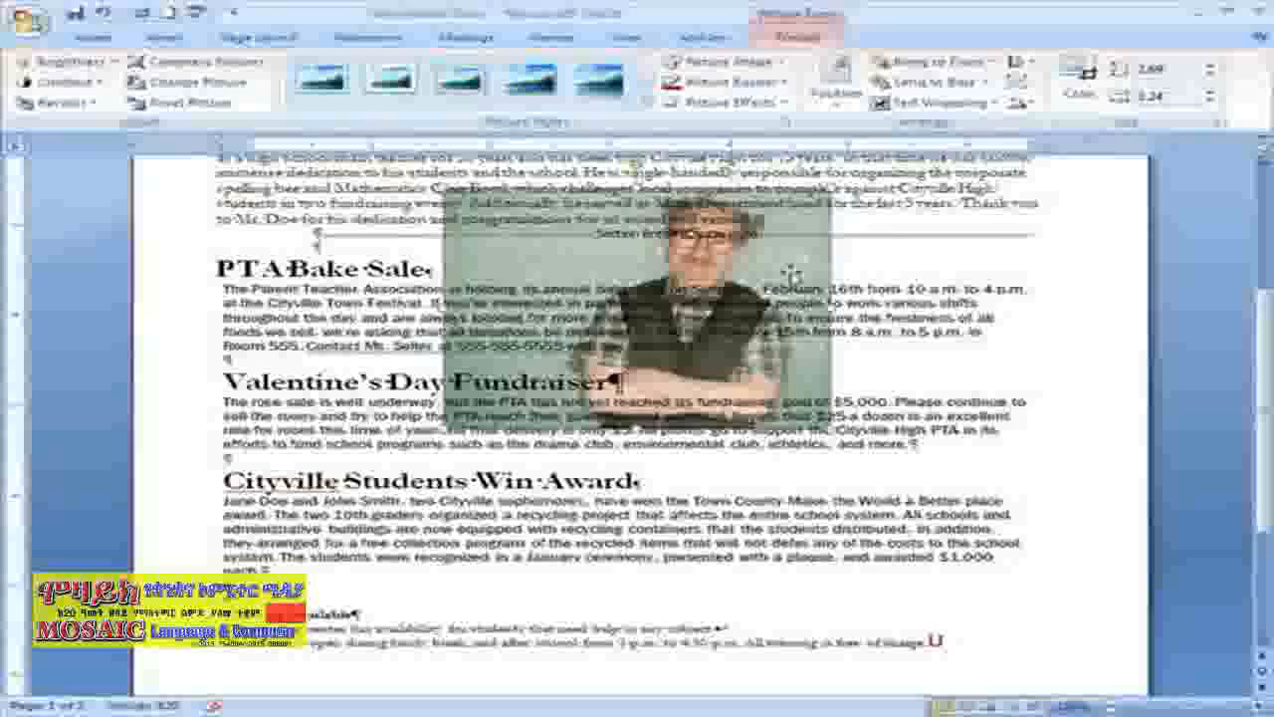
left_click_drag(791, 254, 931, 257)
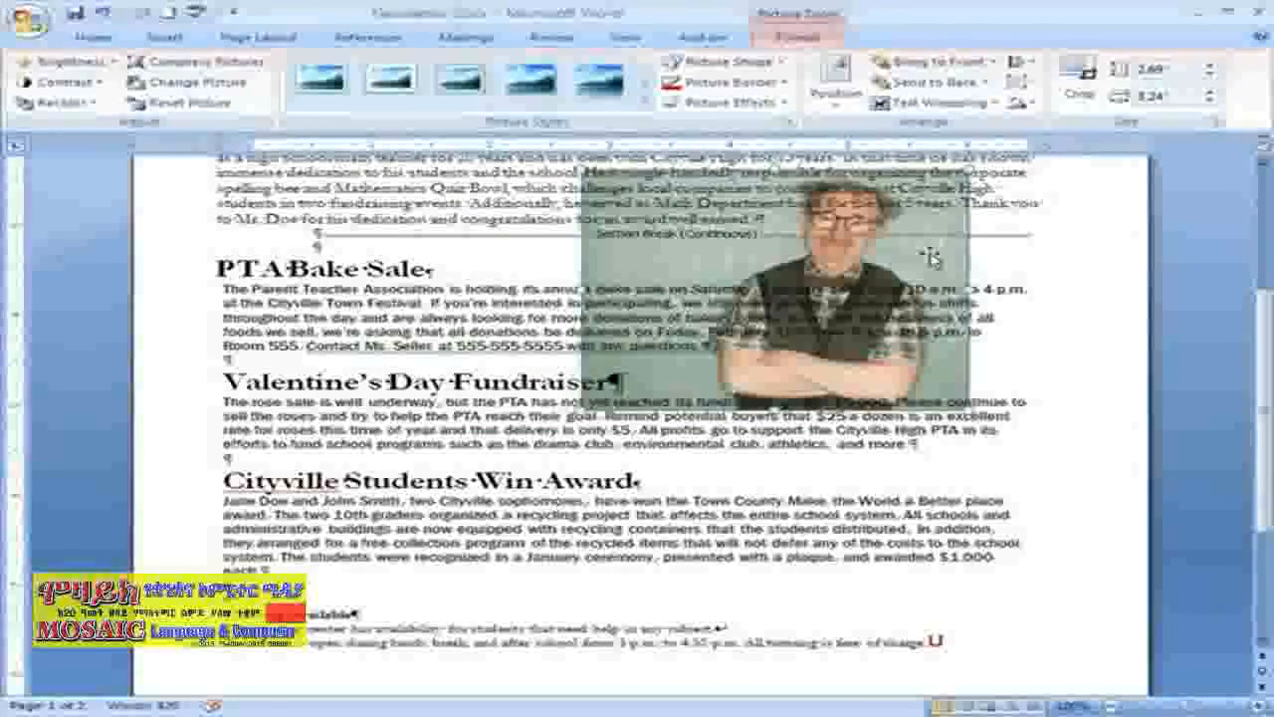
Step: Set the photo's text wrapping to Tight and position it at the right margin beside the Teacher of the Year article
left_click(931, 103)
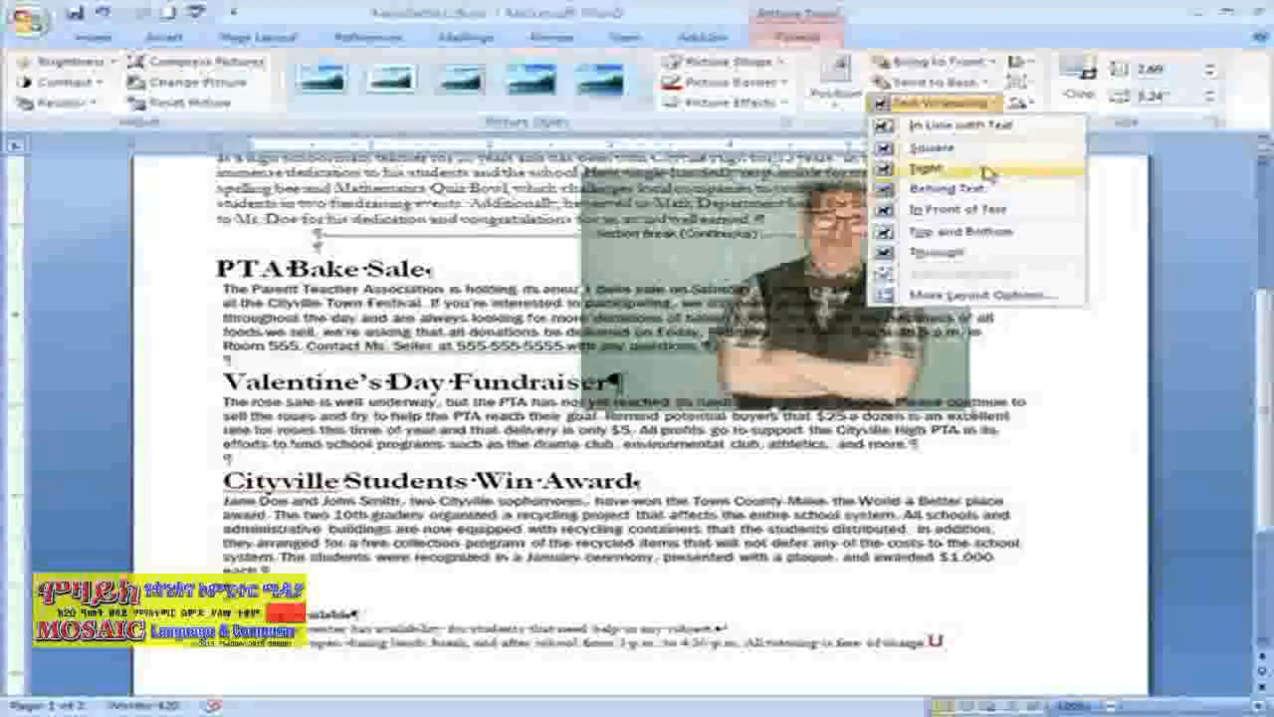
left_click(996, 170)
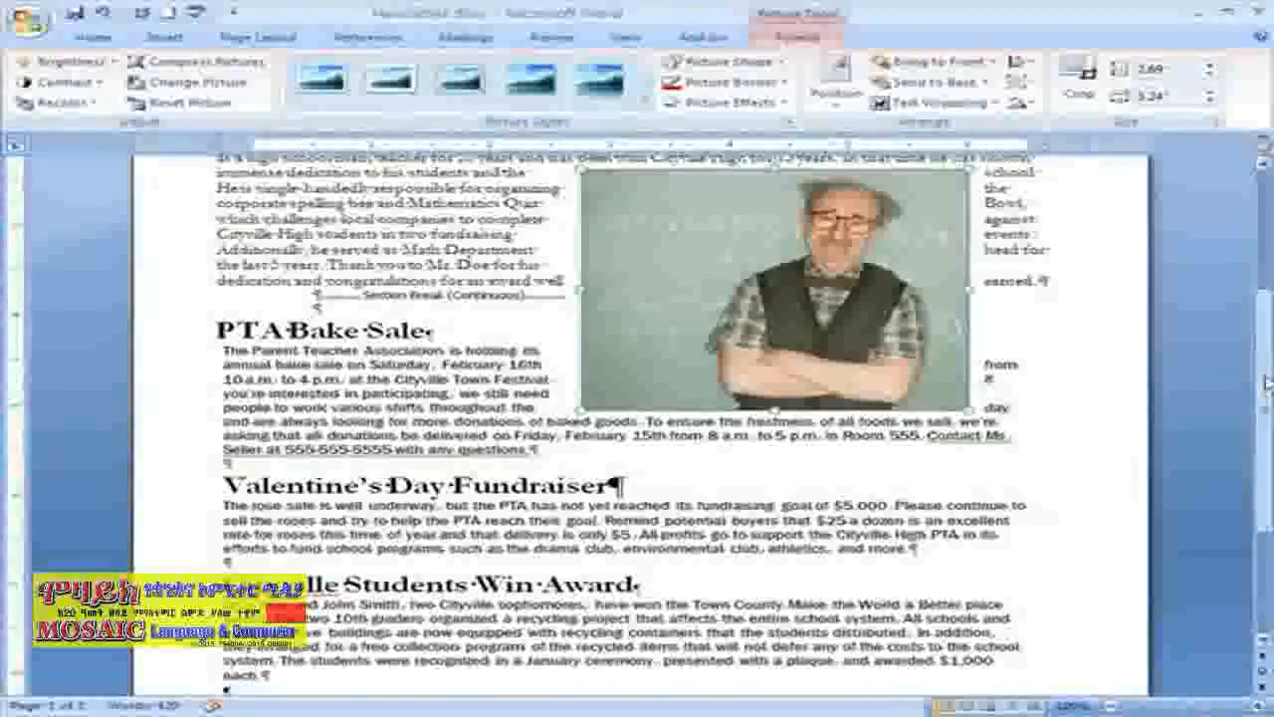
scroll(1155, 558, "up", 3)
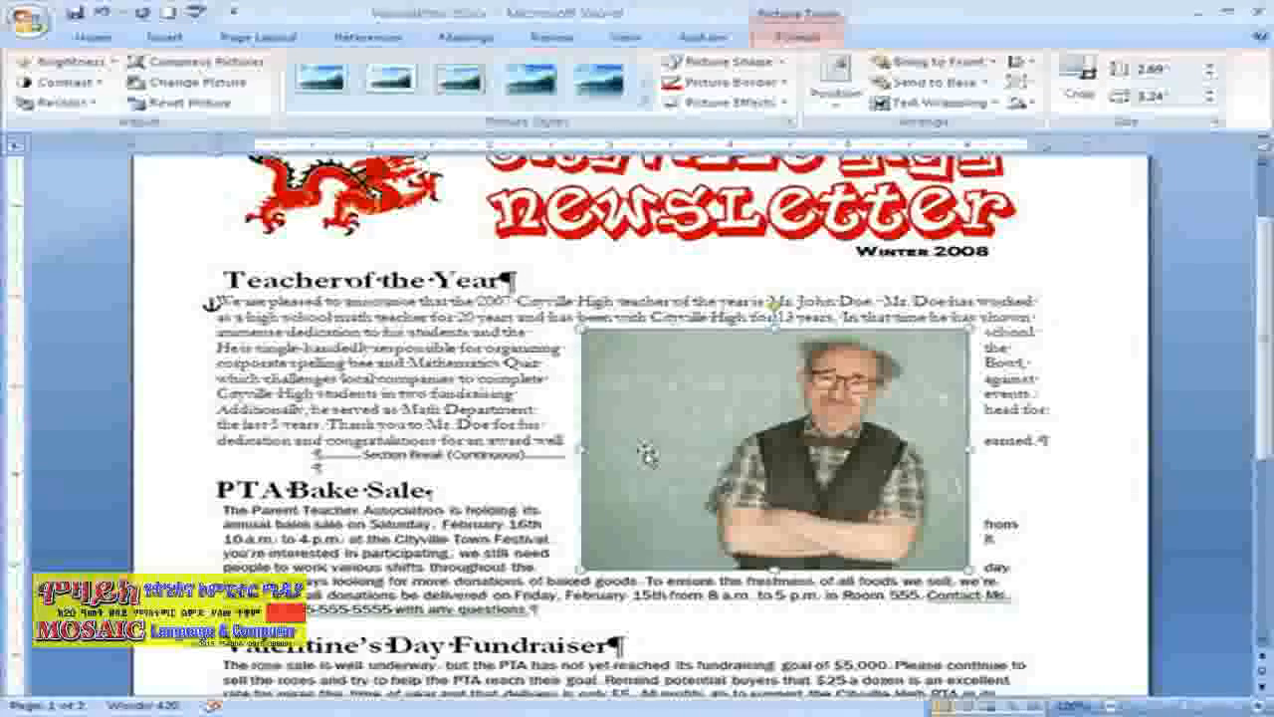
left_click_drag(606, 540, 697, 488)
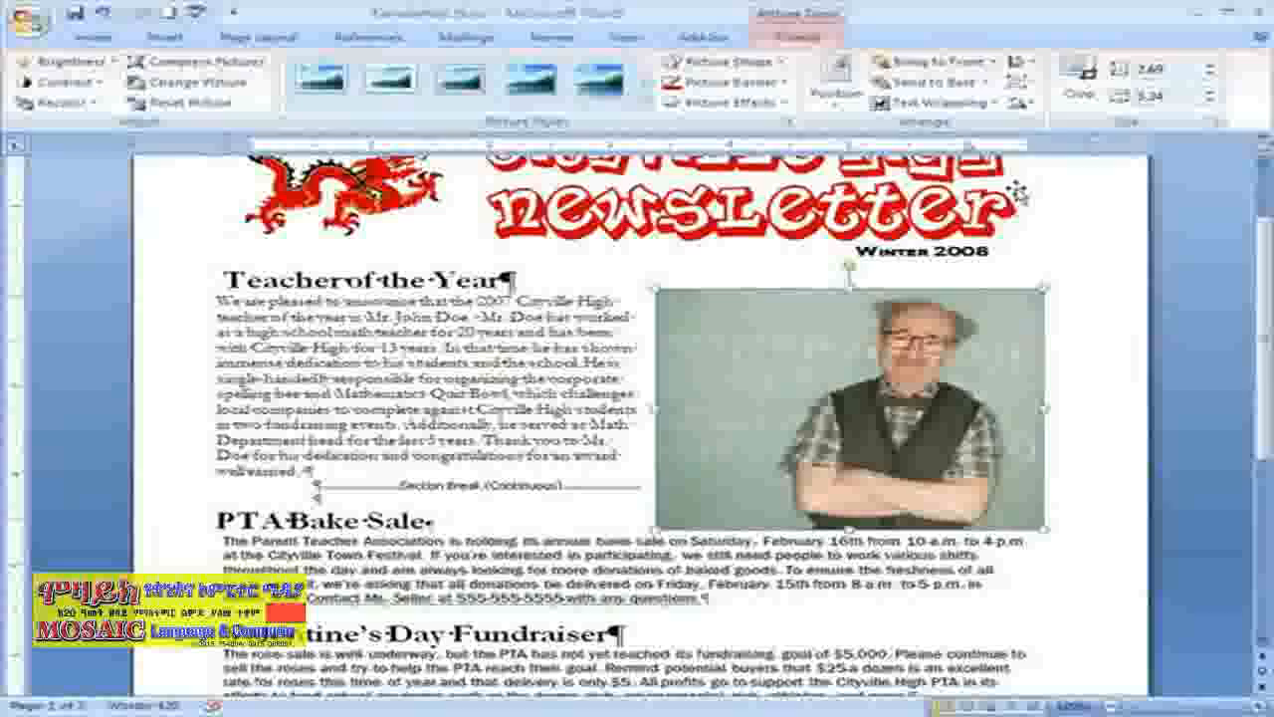
Step: Review the photo's advanced text wrapping layout options without changing them
left_click(931, 103)
left_click(982, 295)
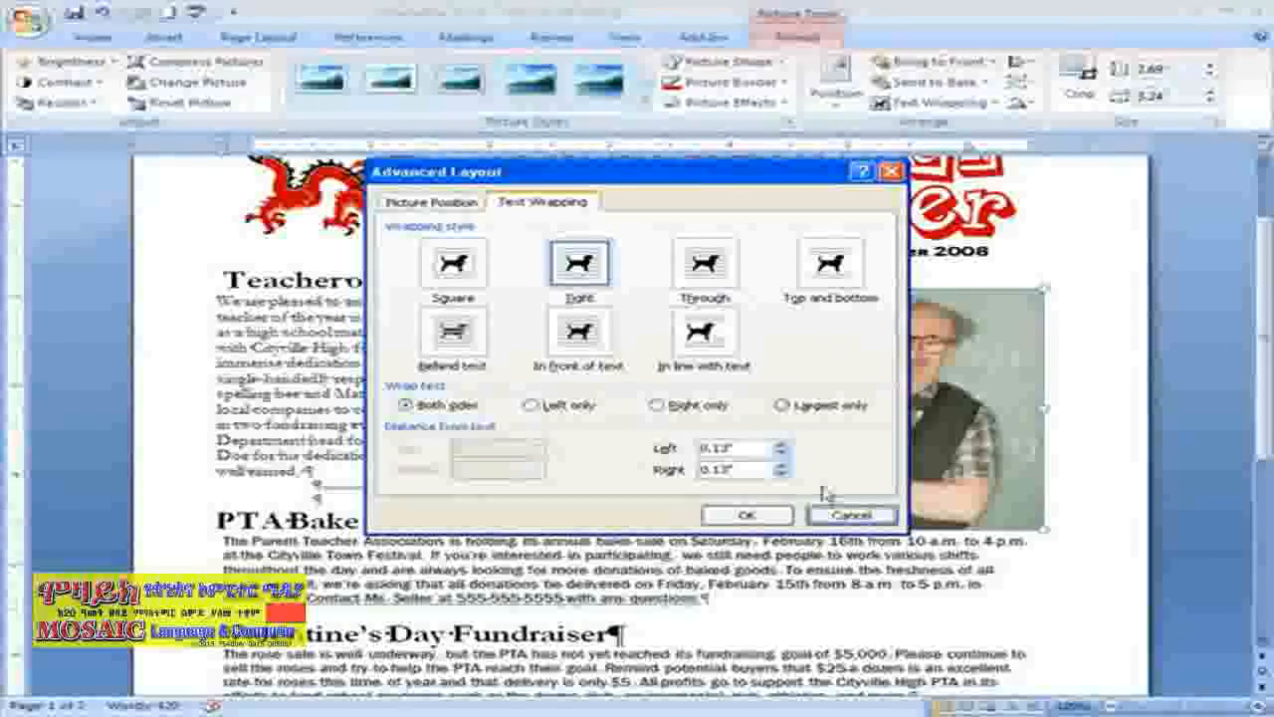
left_click(846, 516)
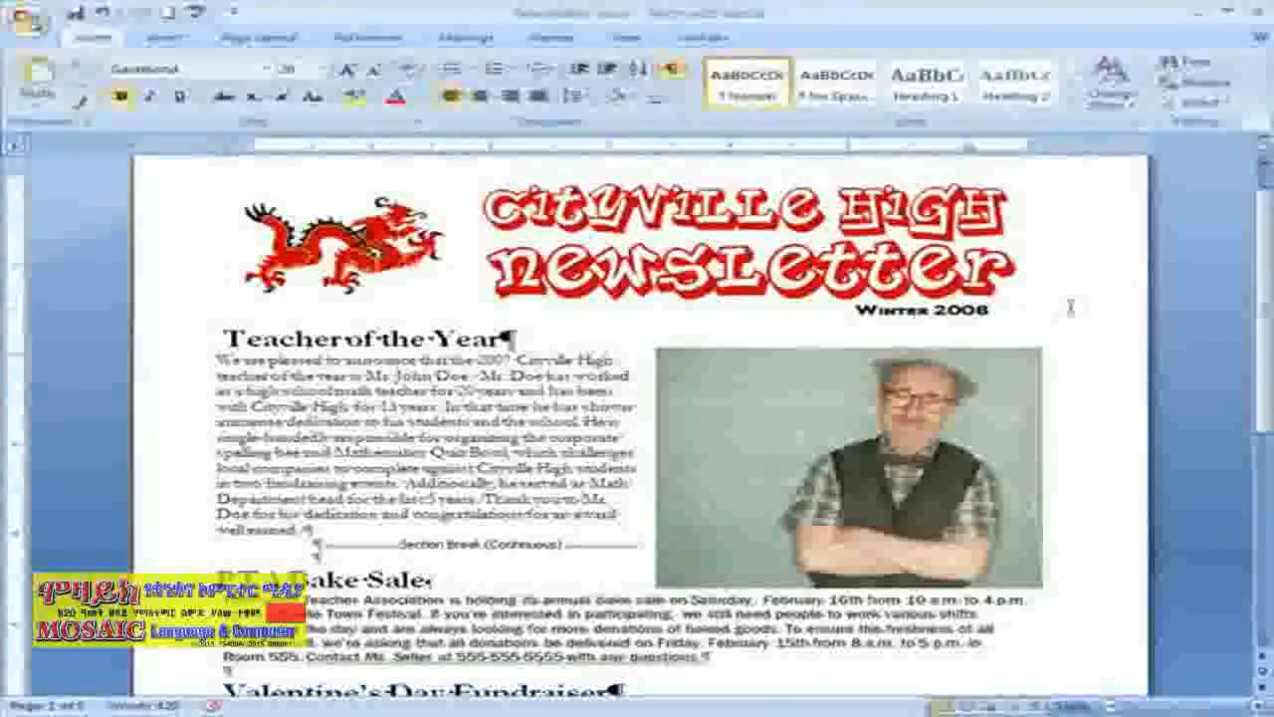
Step: Insert two paragraph breaks before the Teacher of the Year heading to lower the article beside the photo
key("Return")
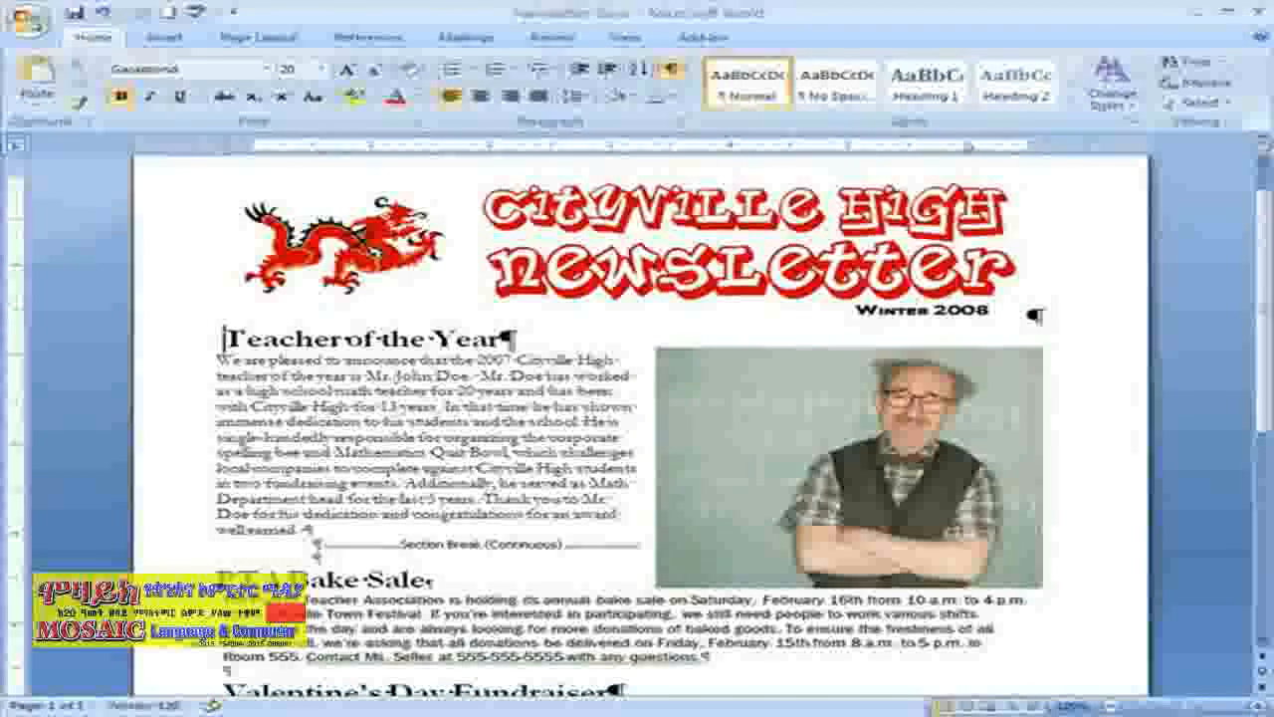
key("Return")
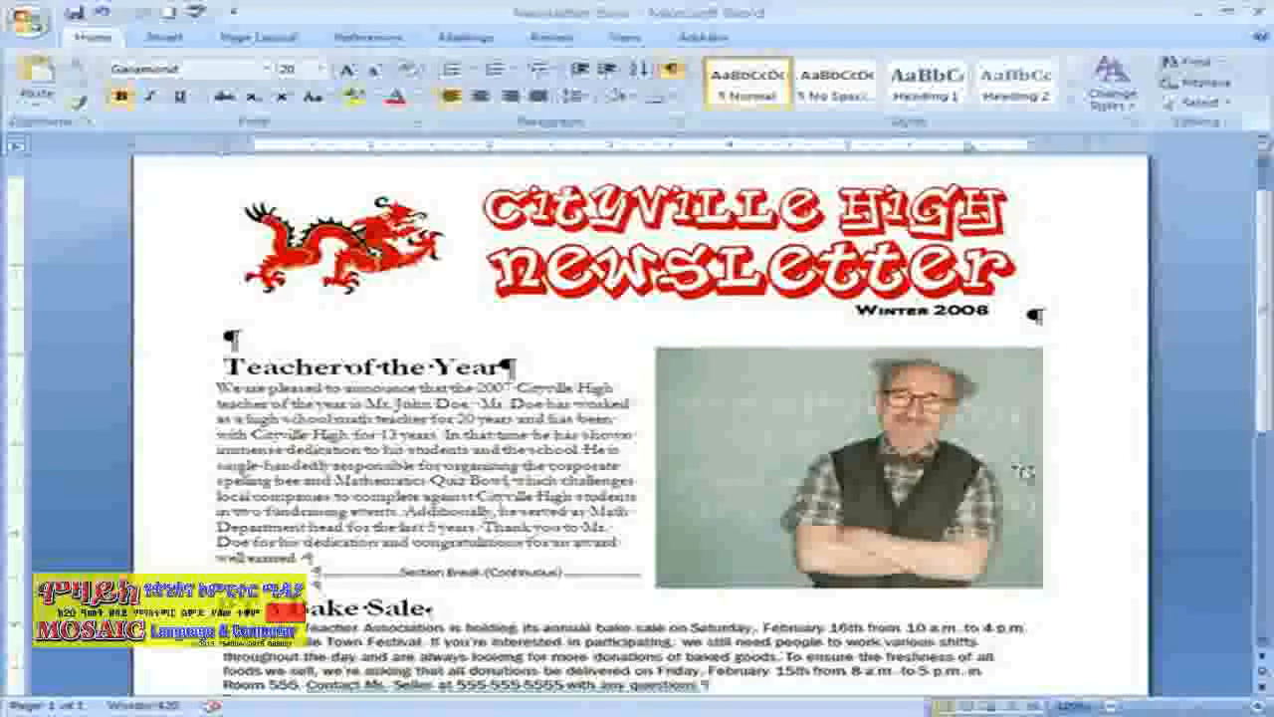
Step: Crop the photo's left and bottom edges to about 1.84 by 2.29 inches, and enlarge the result to about 1.94 by 2.38 inches
left_click(936, 530)
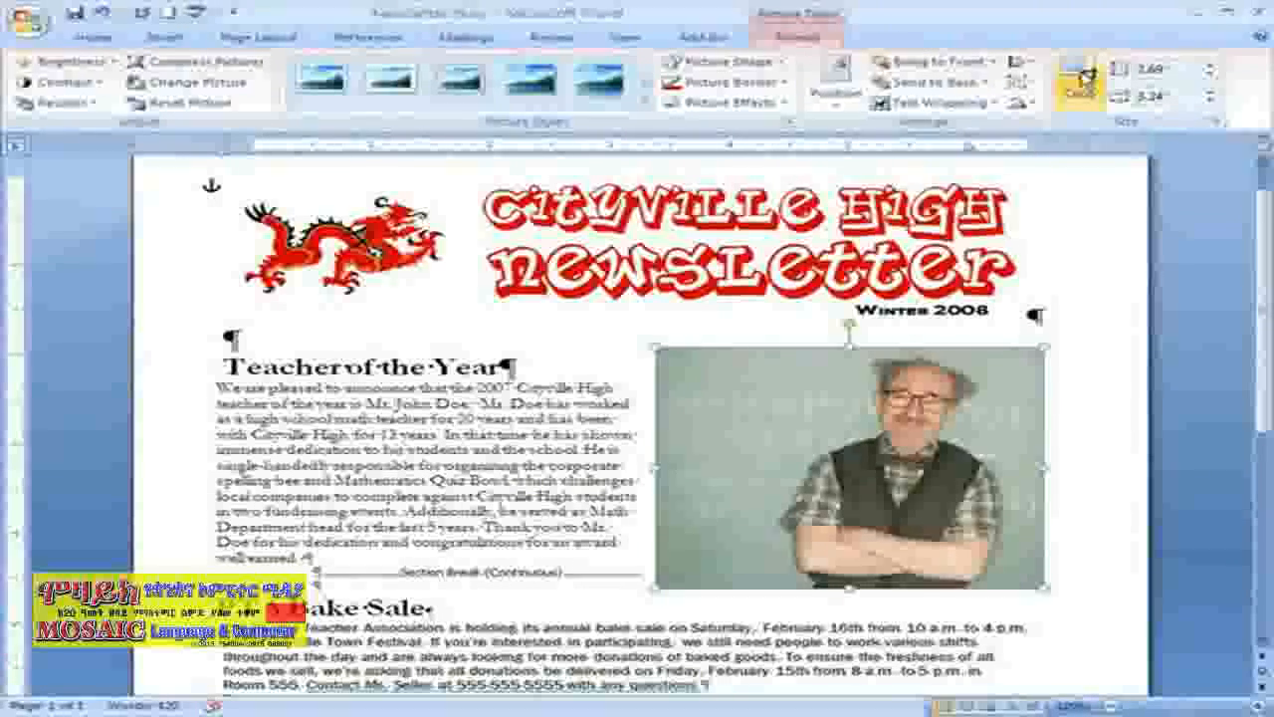
left_click(1085, 78)
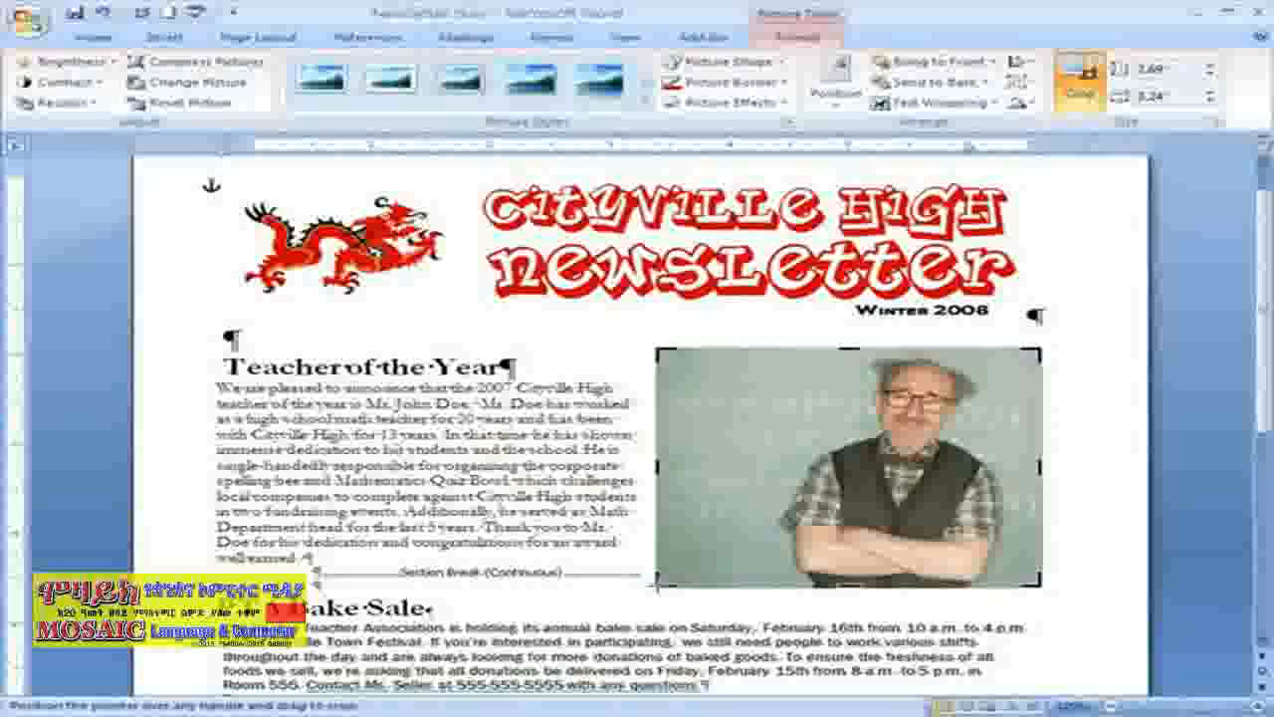
left_click_drag(660, 575, 729, 545)
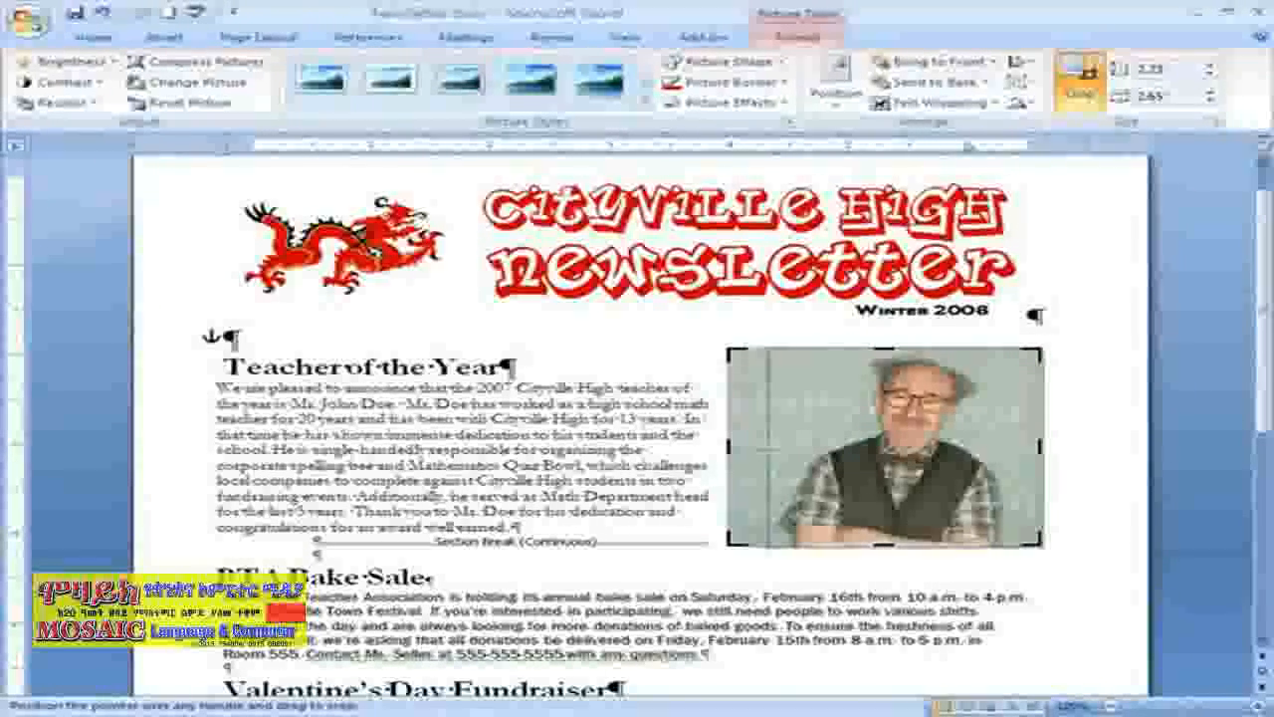
left_click_drag(733, 448, 768, 450)
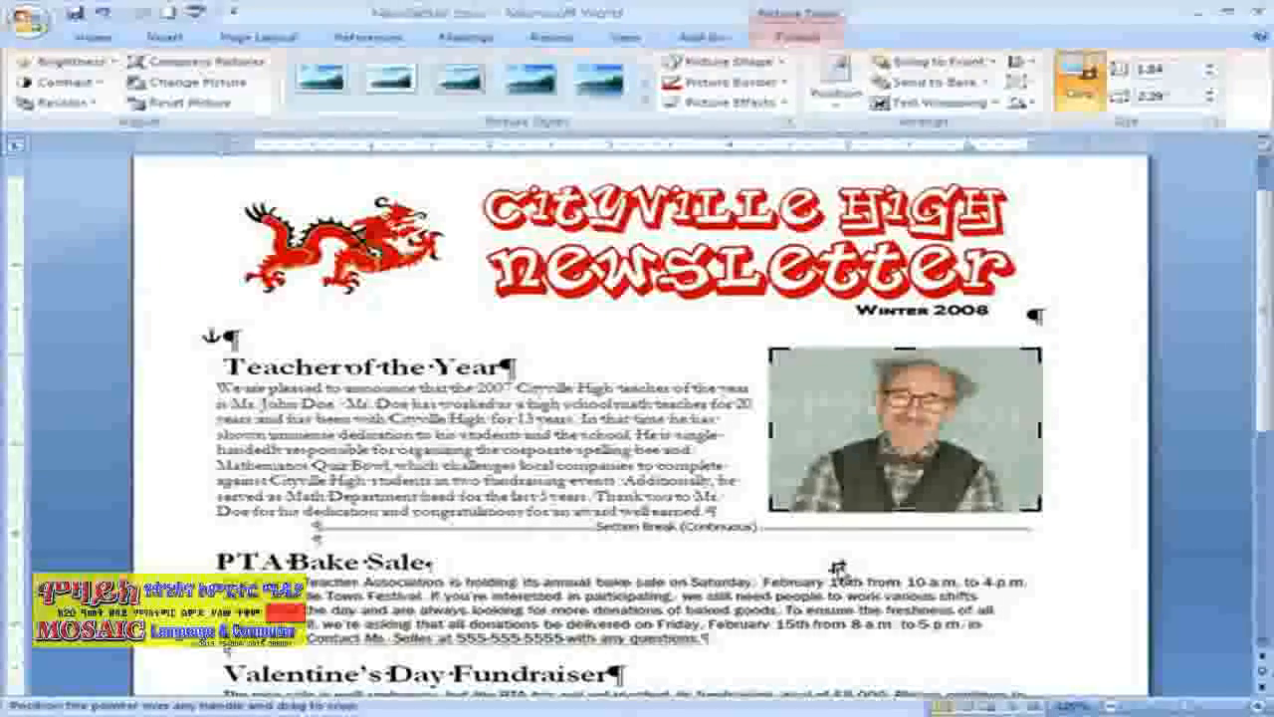
left_click(1080, 97)
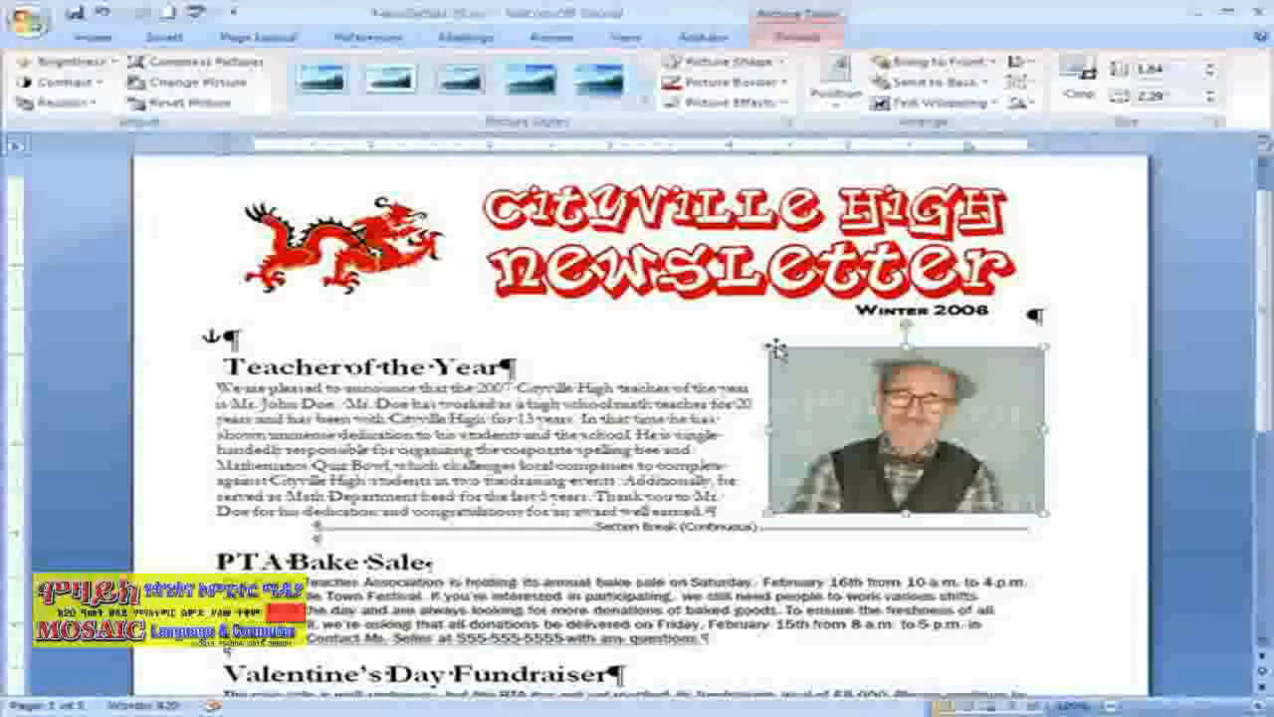
left_click_drag(765, 345, 753, 339)
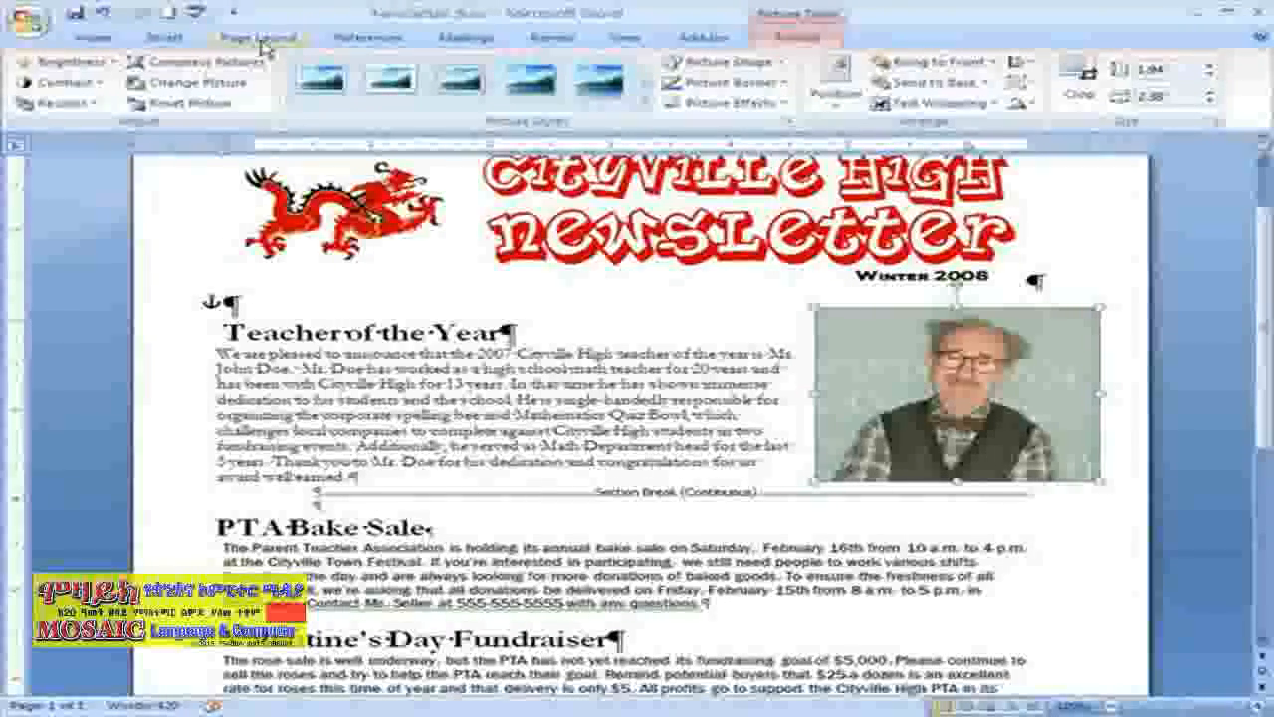
Step: Compress the pictures with automatic compression on save, cropped areas deleted and Print (220 ppi) as target output
left_click(264, 64)
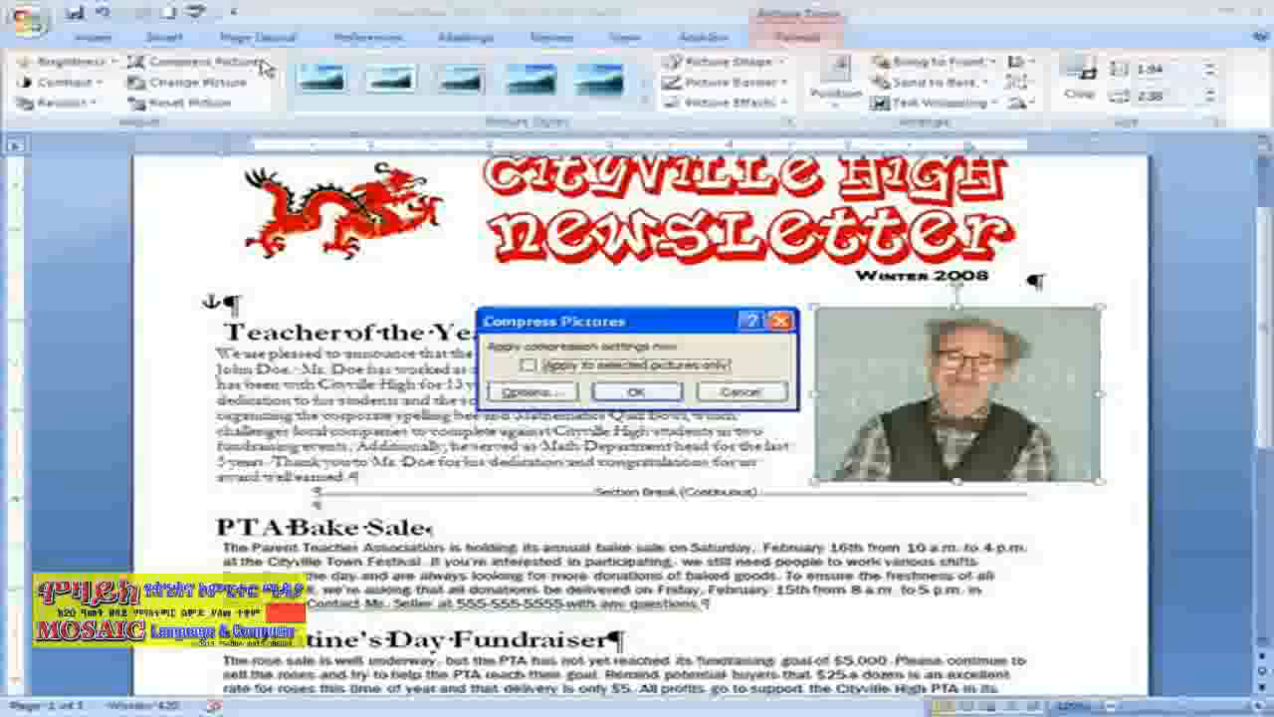
left_click(505, 394)
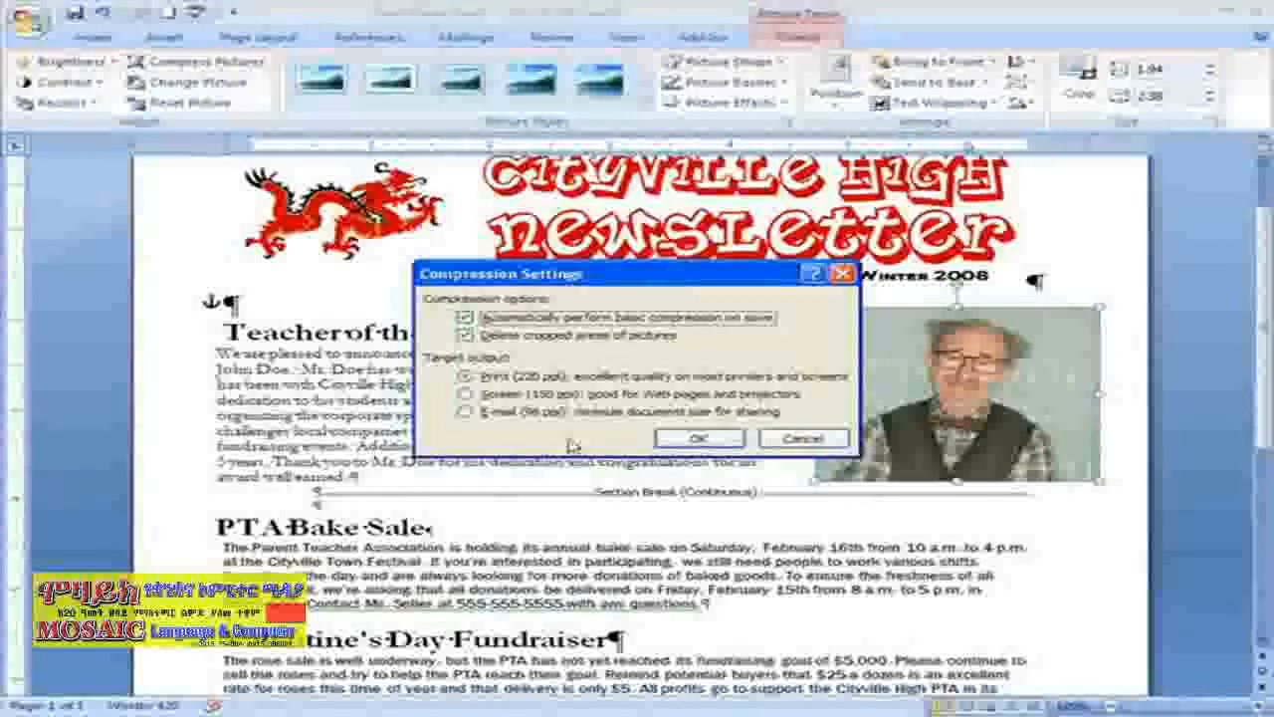
left_click(697, 439)
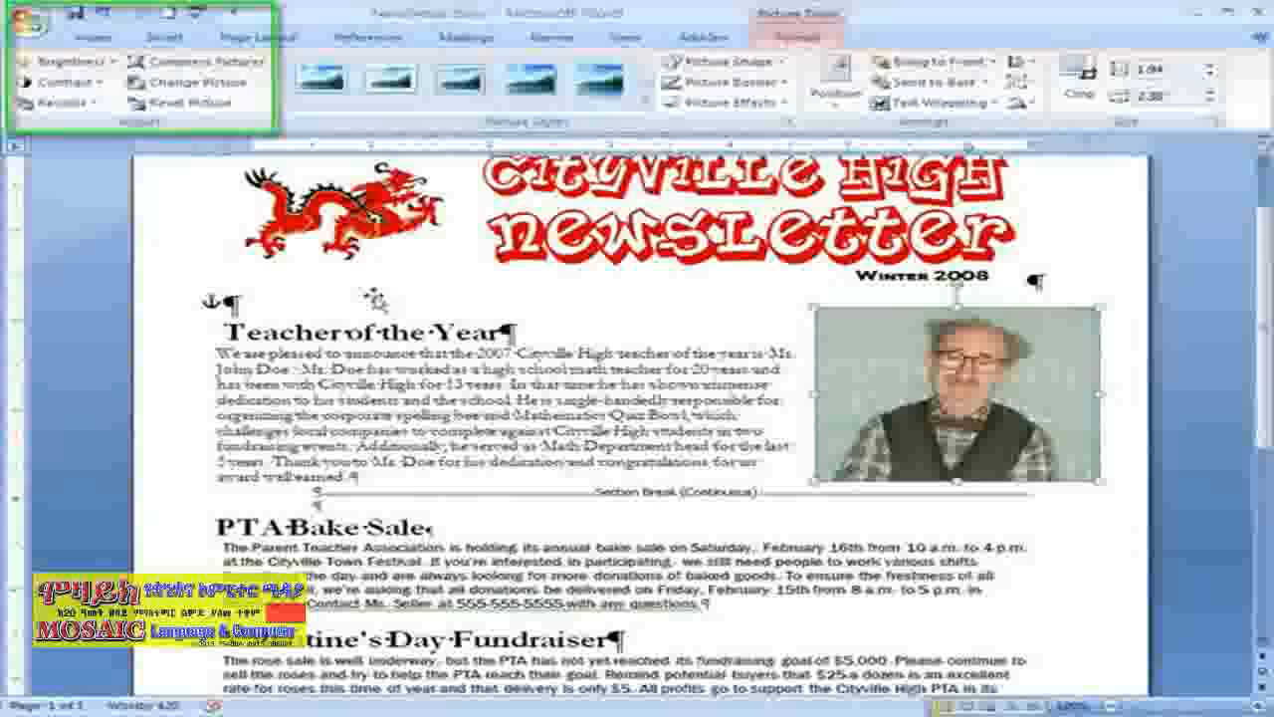
Step: Look at the replacement picture choices and the photo's brightness presets without applying any
left_click(189, 82)
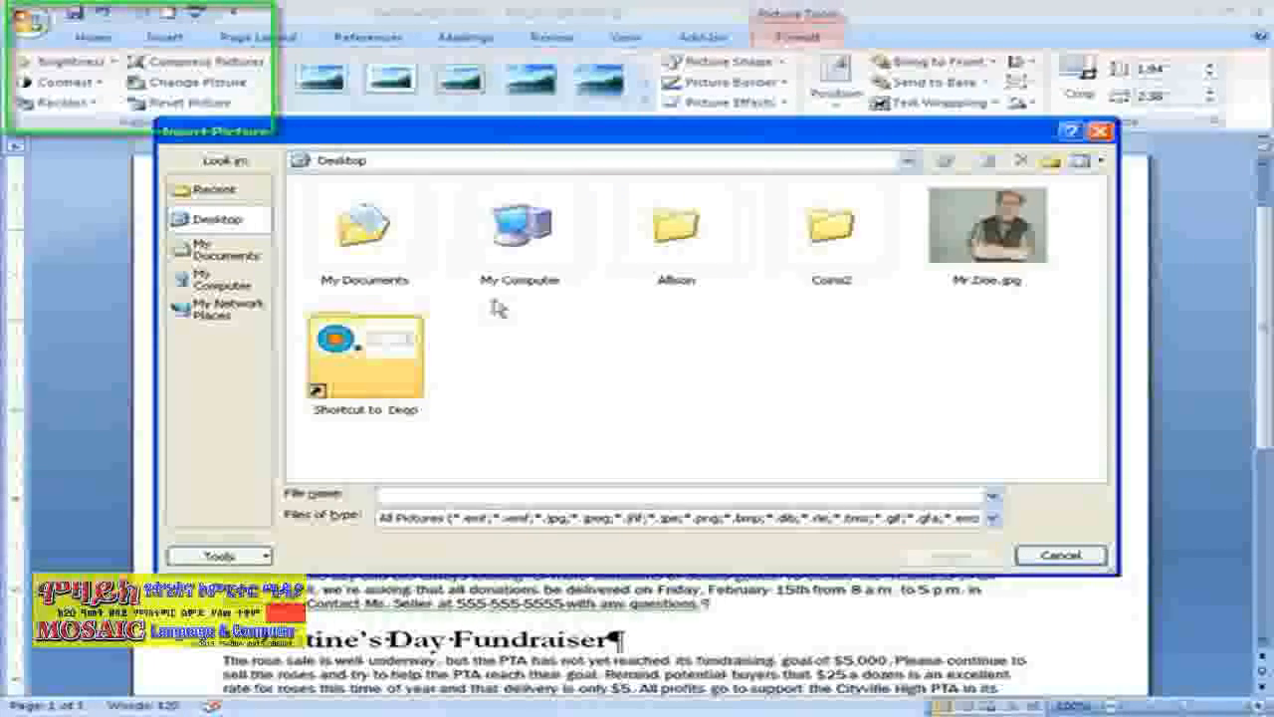
left_click(1088, 555)
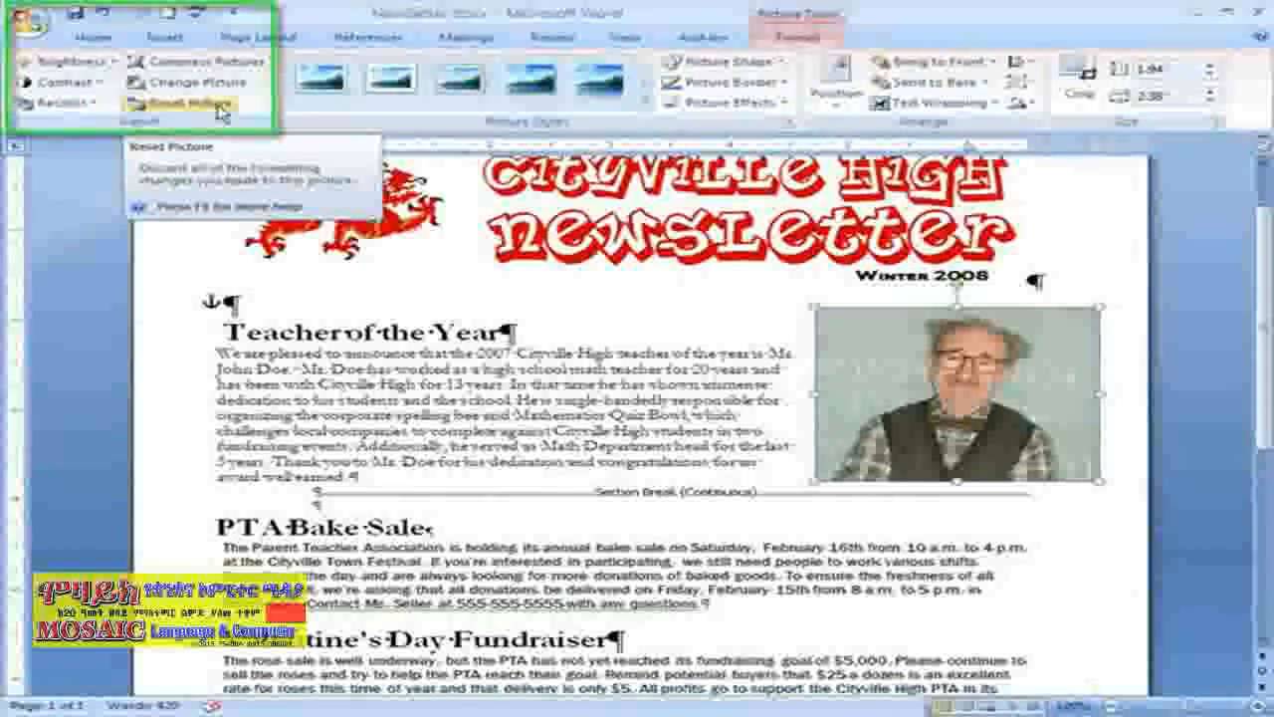
left_click(116, 65)
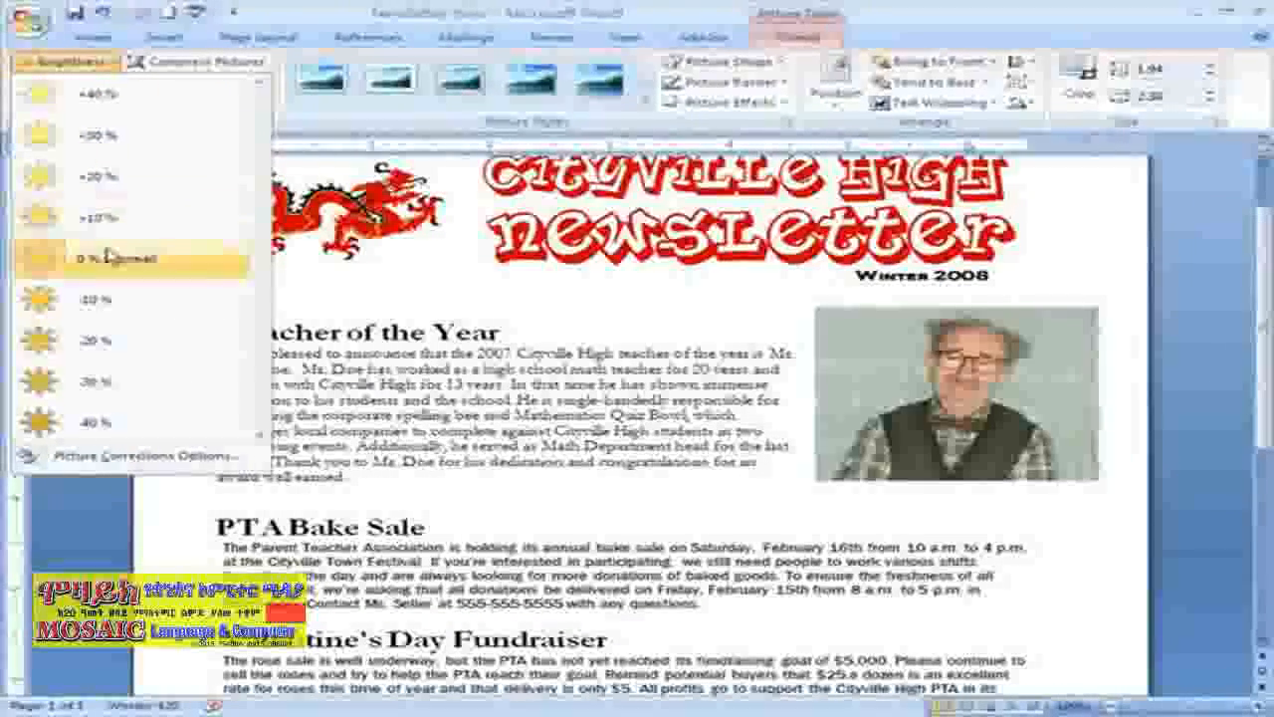
left_click(100, 66)
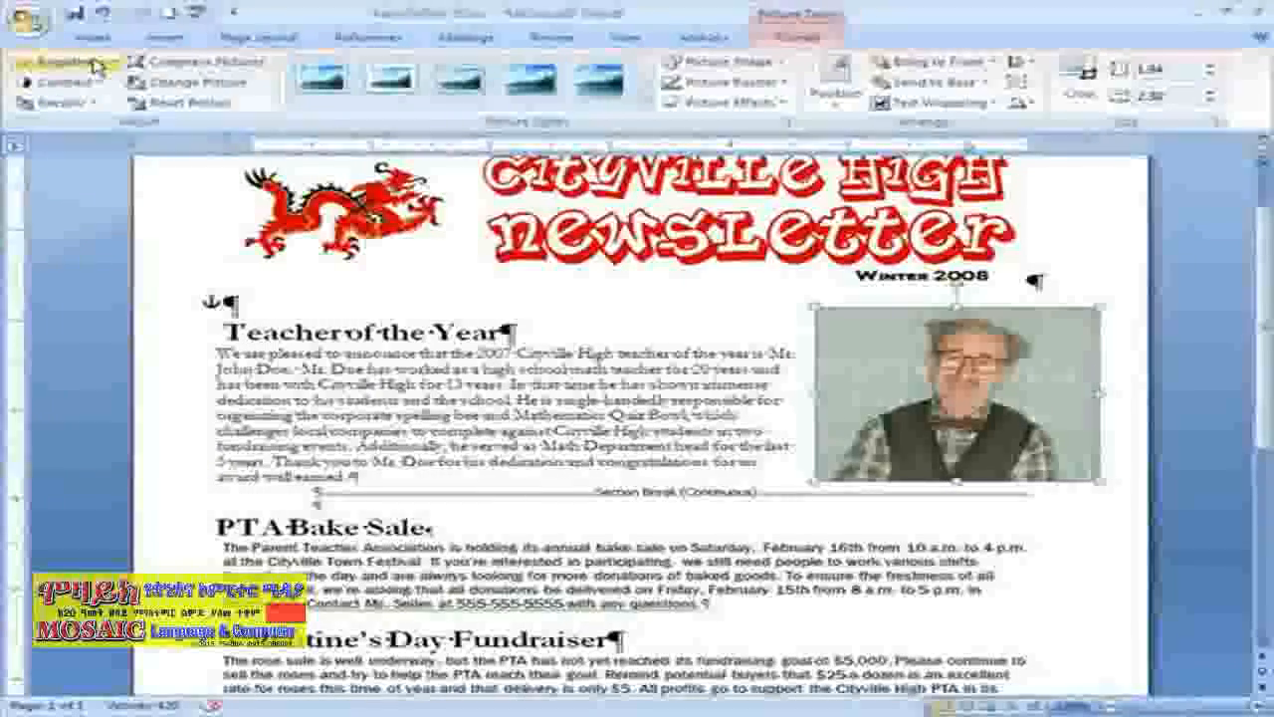
Step: Preview the photo's grayscale recolor option without applying it
left_click(99, 103)
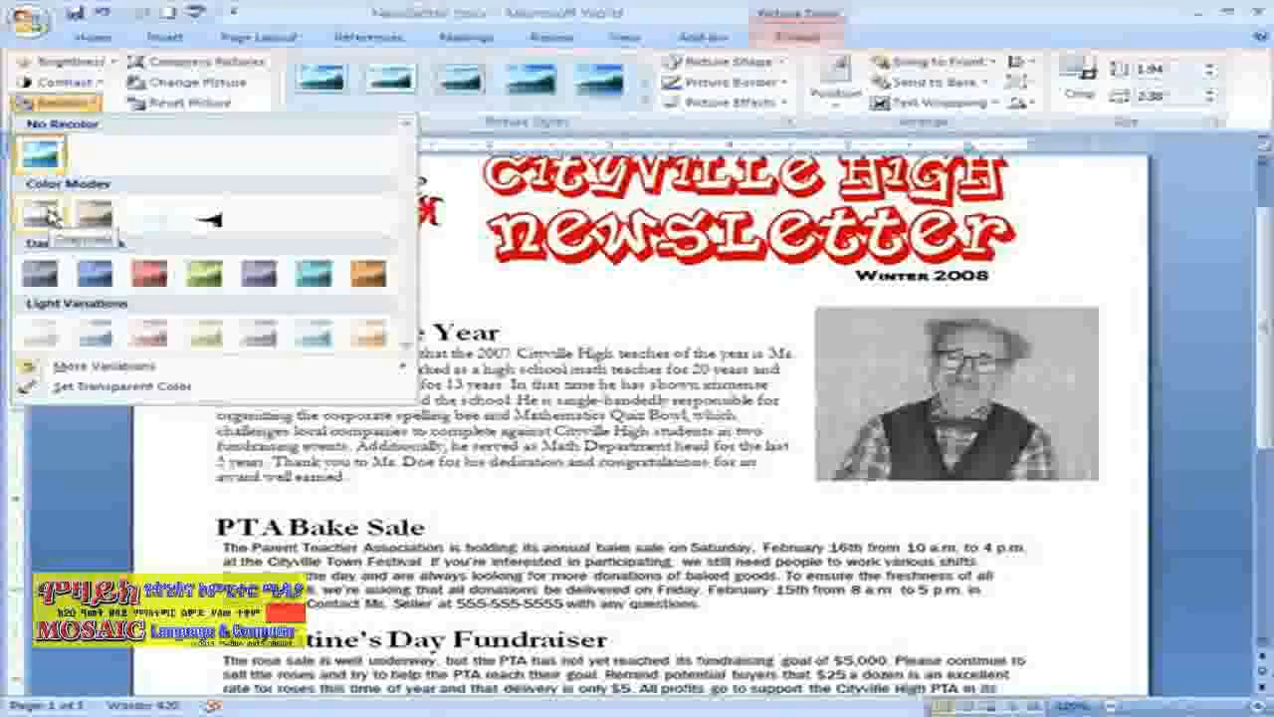
left_click(74, 107)
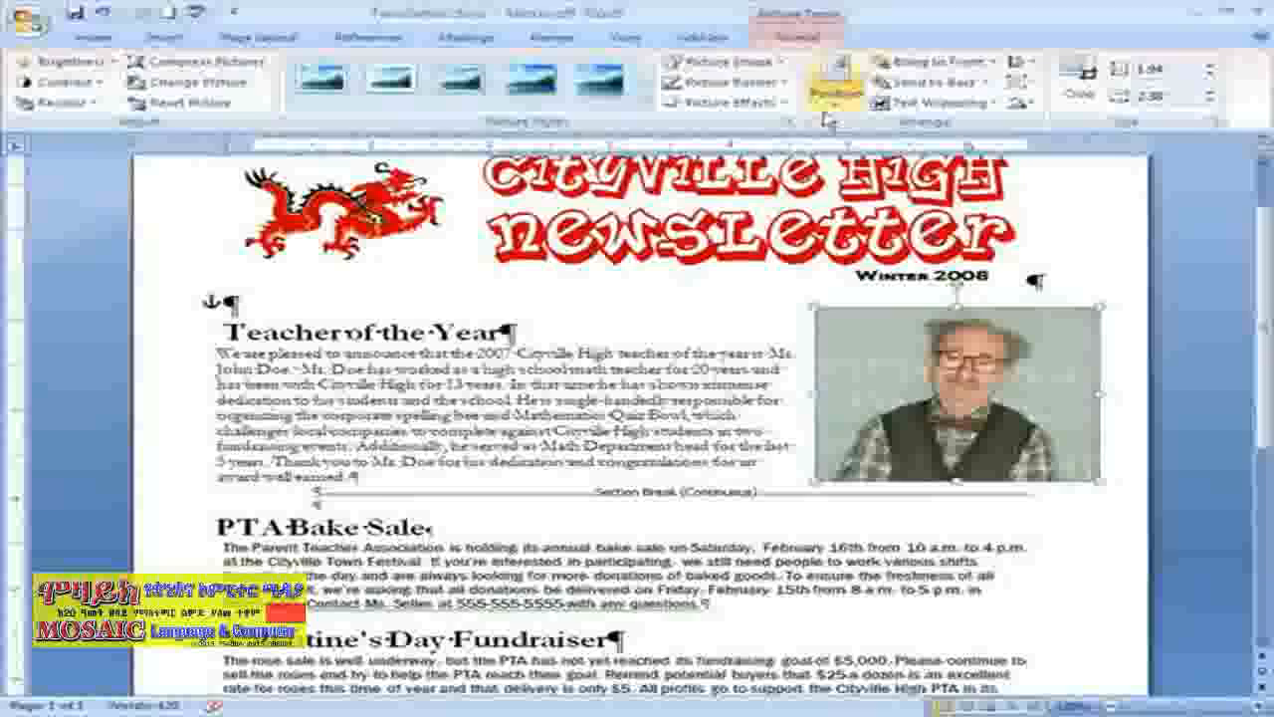
Step: Try the sun picture shape on the teacher photo, and replace it with the oval shape
left_click(781, 65)
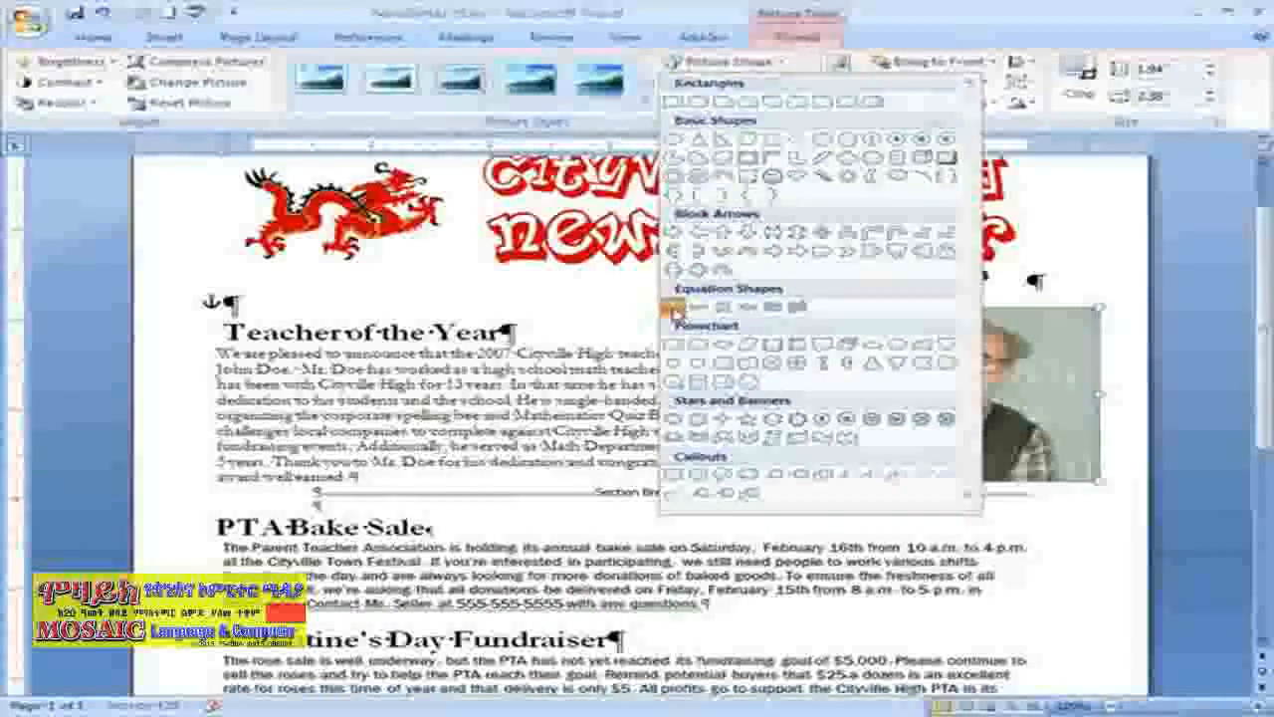
left_click(776, 66)
left_click(773, 418)
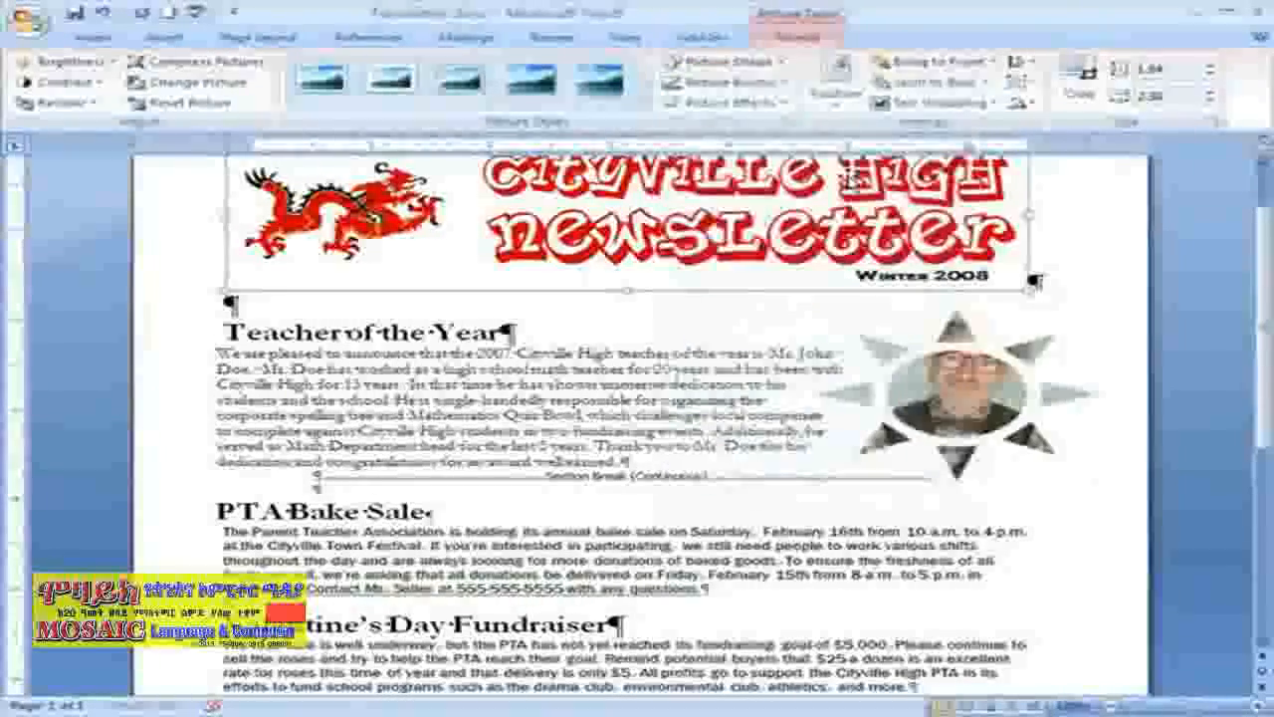
left_click(1025, 348)
left_click(722, 62)
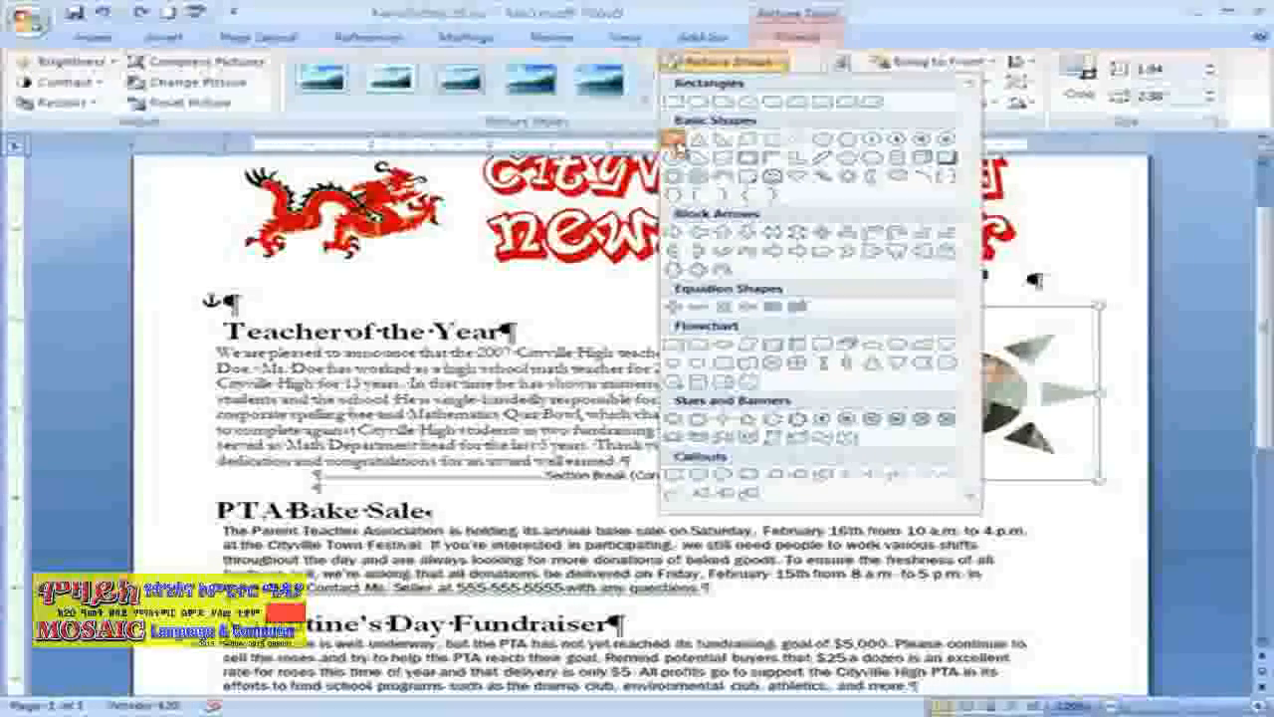
left_click(674, 140)
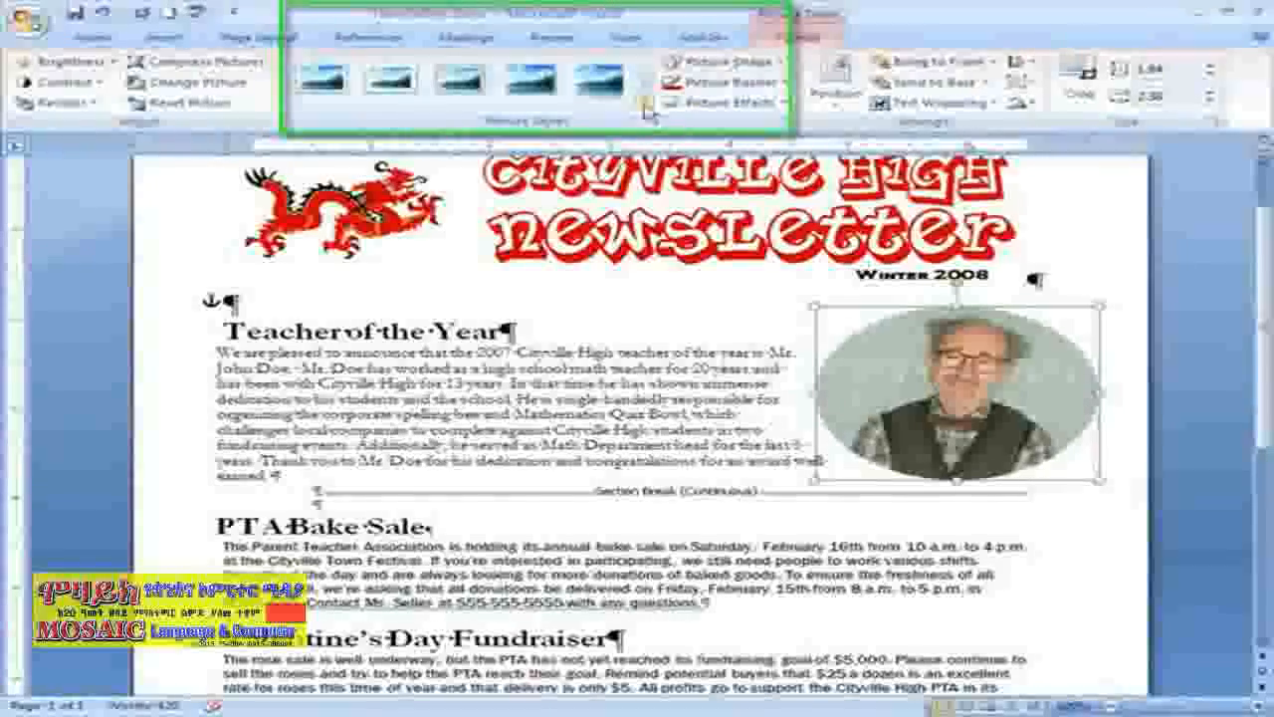
Step: Apply a rounded-corner picture style to the teacher photo and give it a red 6 pt border
left_click(645, 88)
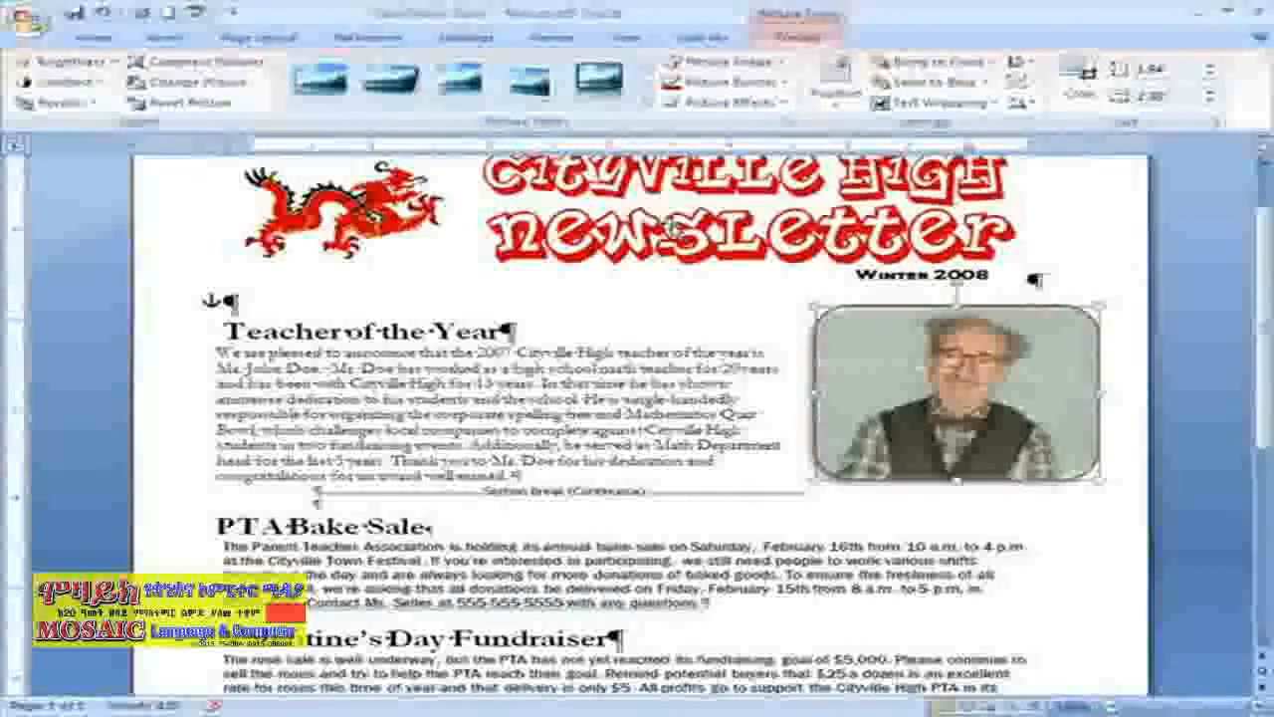
left_click(784, 84)
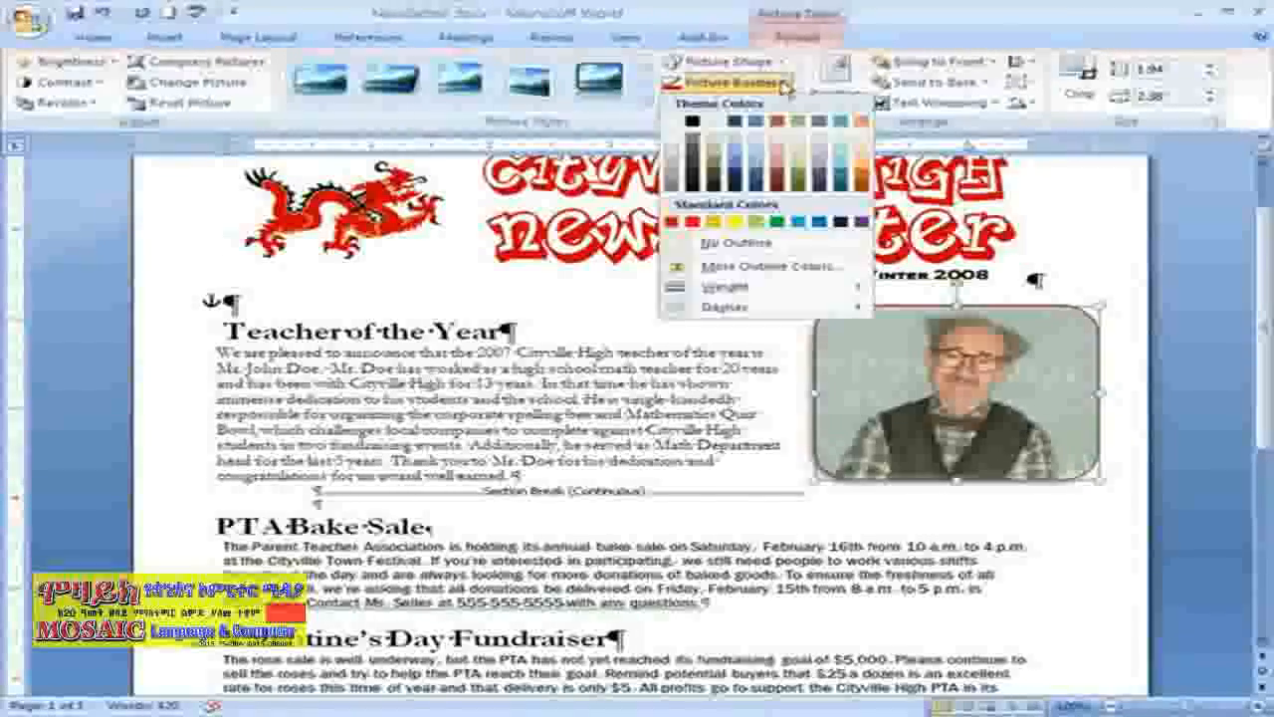
left_click(785, 84)
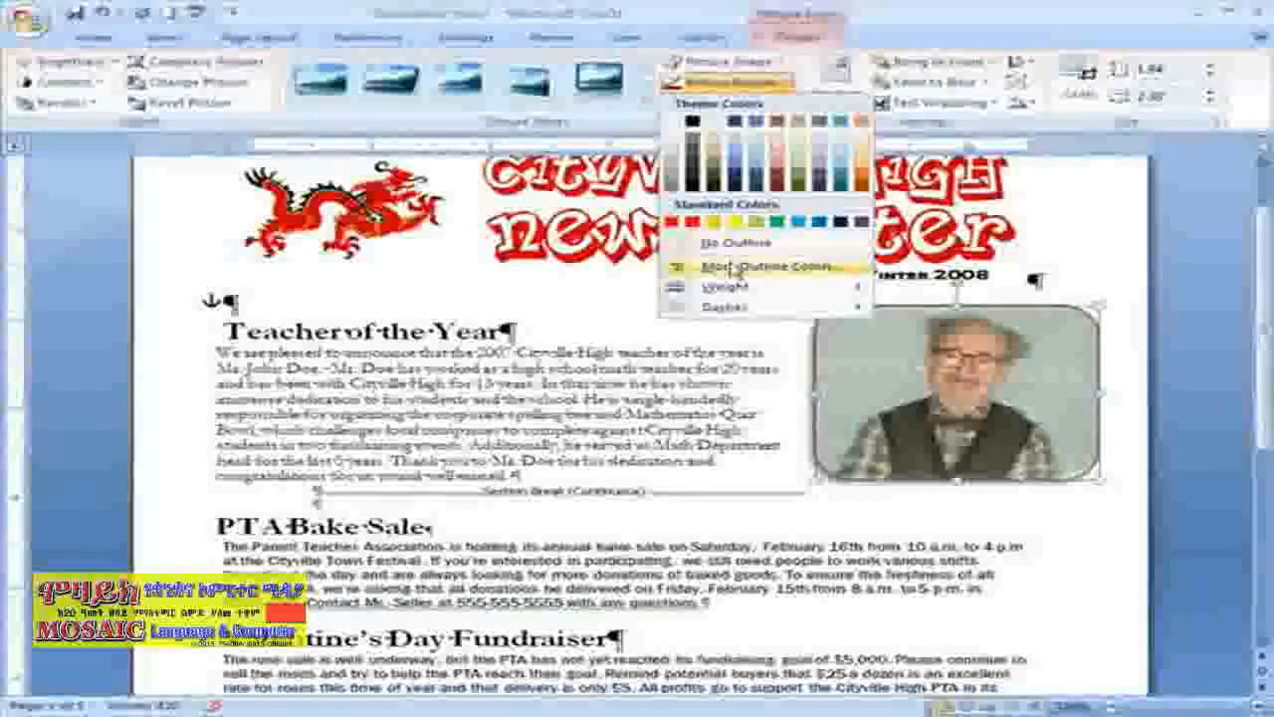
mouse_move(732, 296)
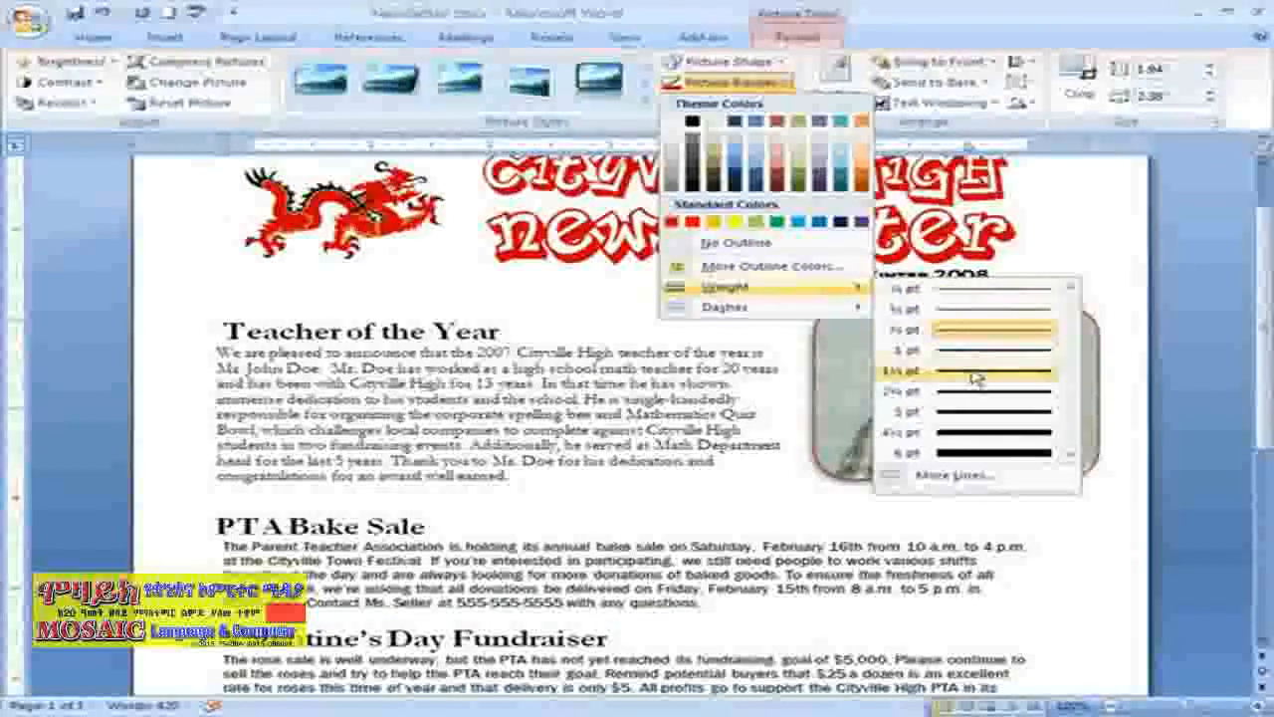
left_click(984, 455)
key("ctrl+shift+8")
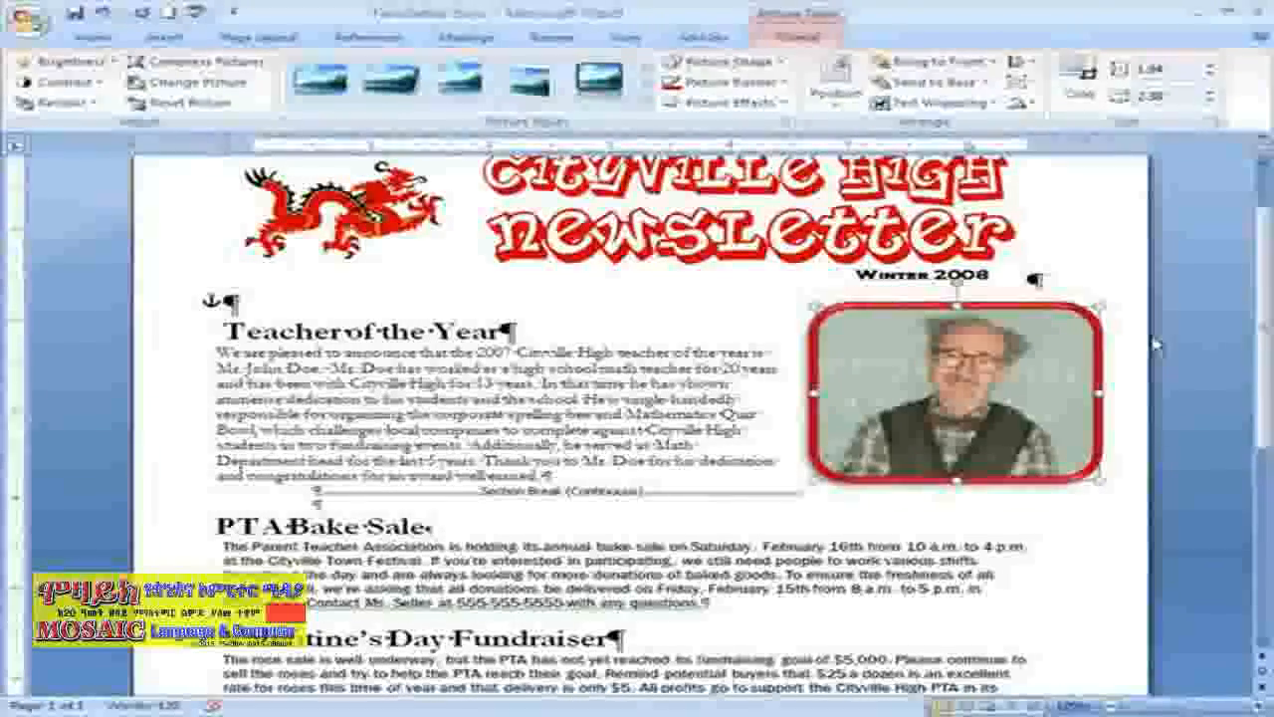
left_click(1132, 335)
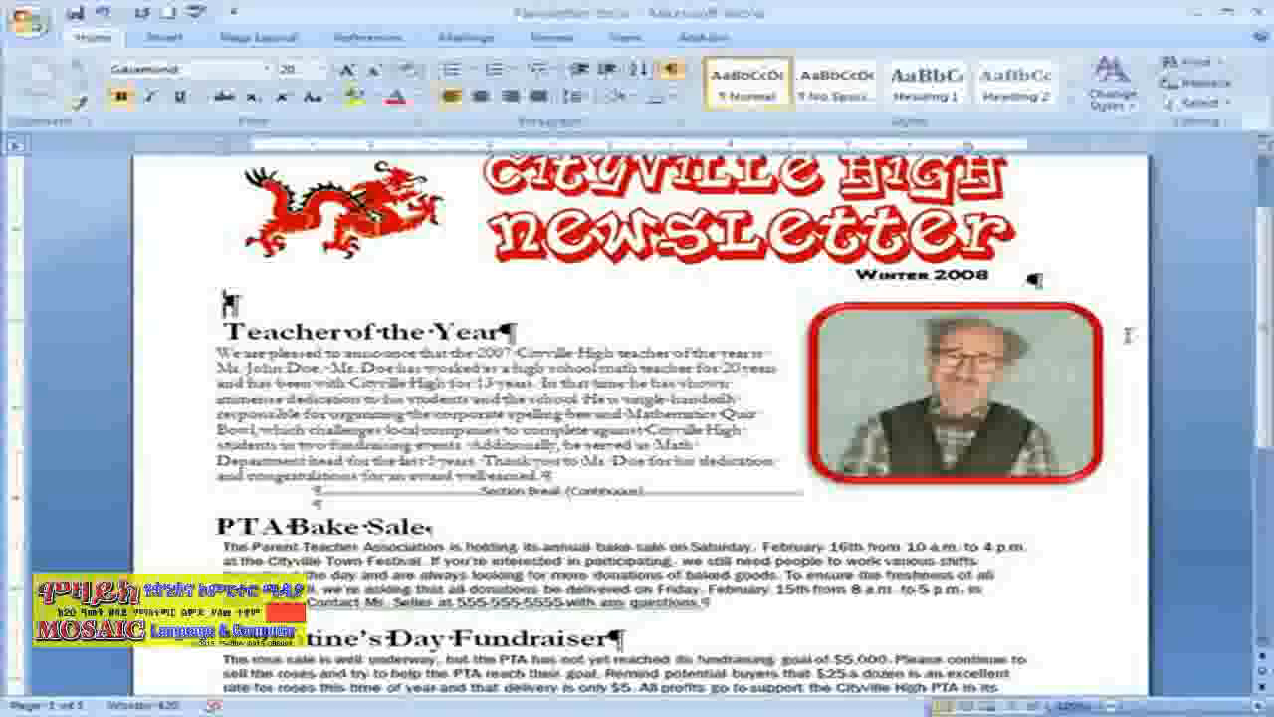